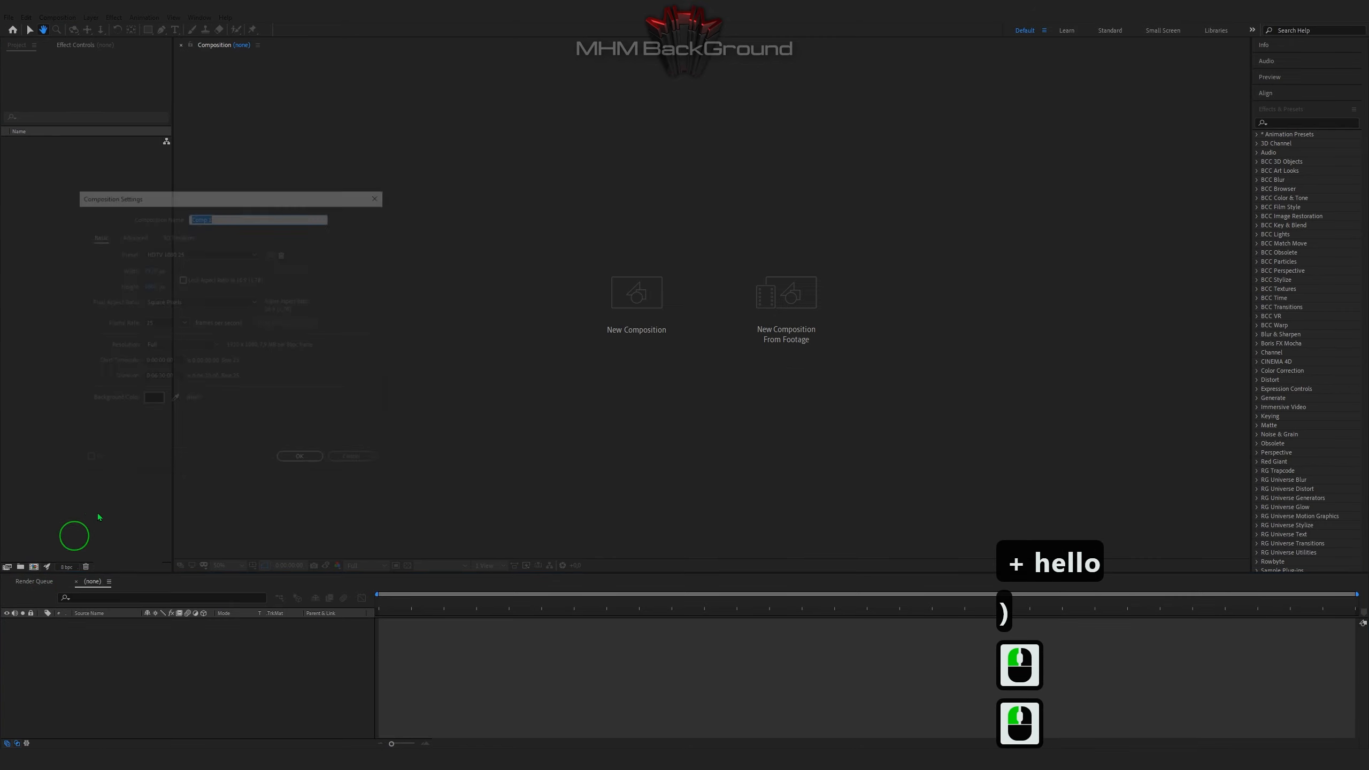
- Create the composition with the proposed settings and add a solid layer named Optical Flares
click(297, 457)
right_click(221, 593)
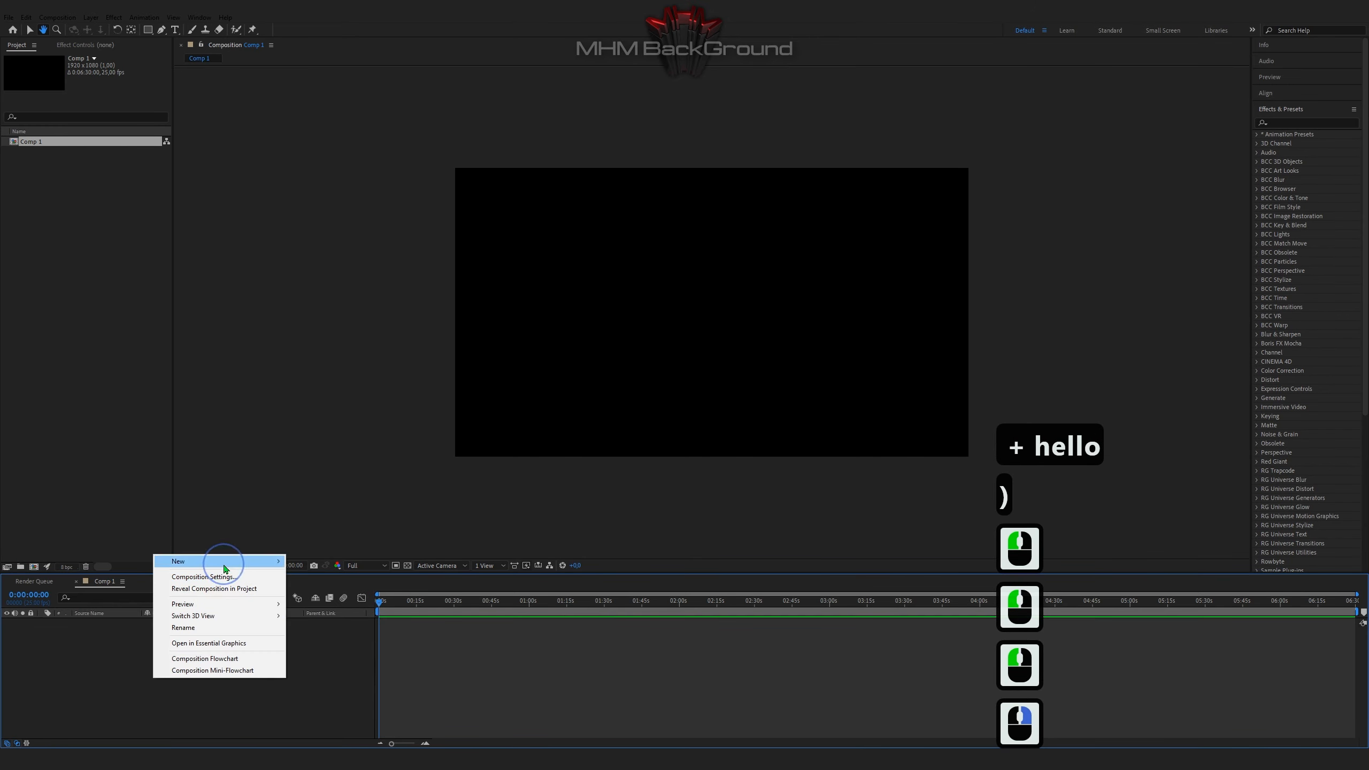
mouse_move(229, 562)
click(305, 574)
text(Optical Flares)
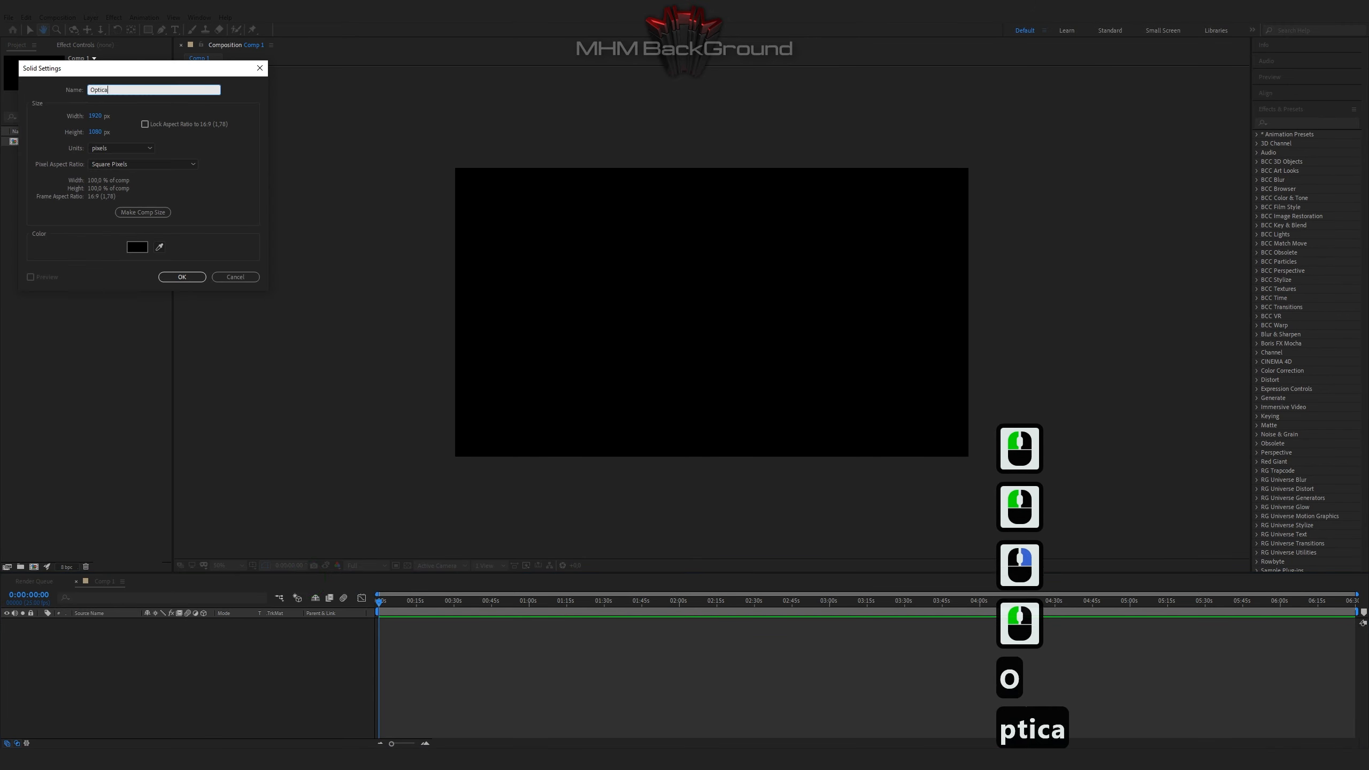
key(Return)
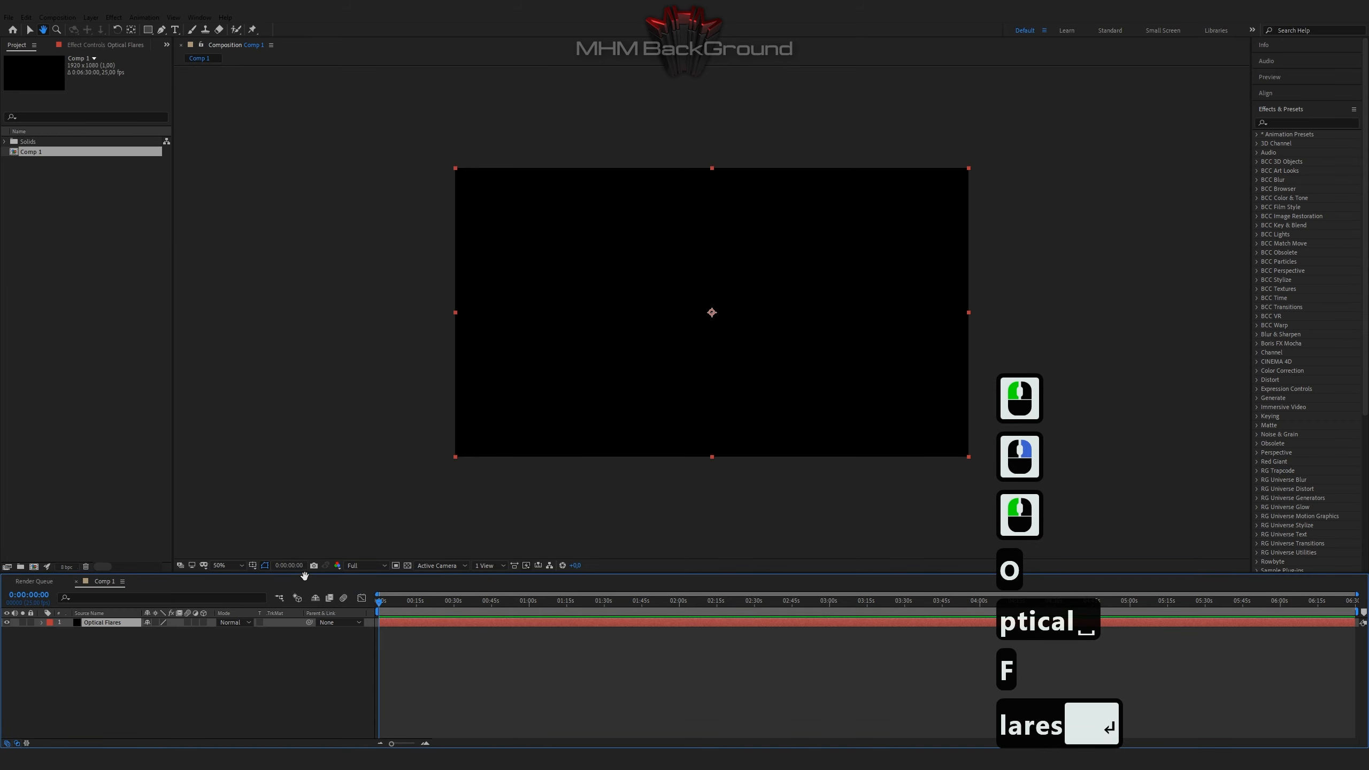
- Add a second solid layer named TextureCells and copy that name for reuse
right_click(92, 699)
mouse_move(174, 592)
click(250, 611)
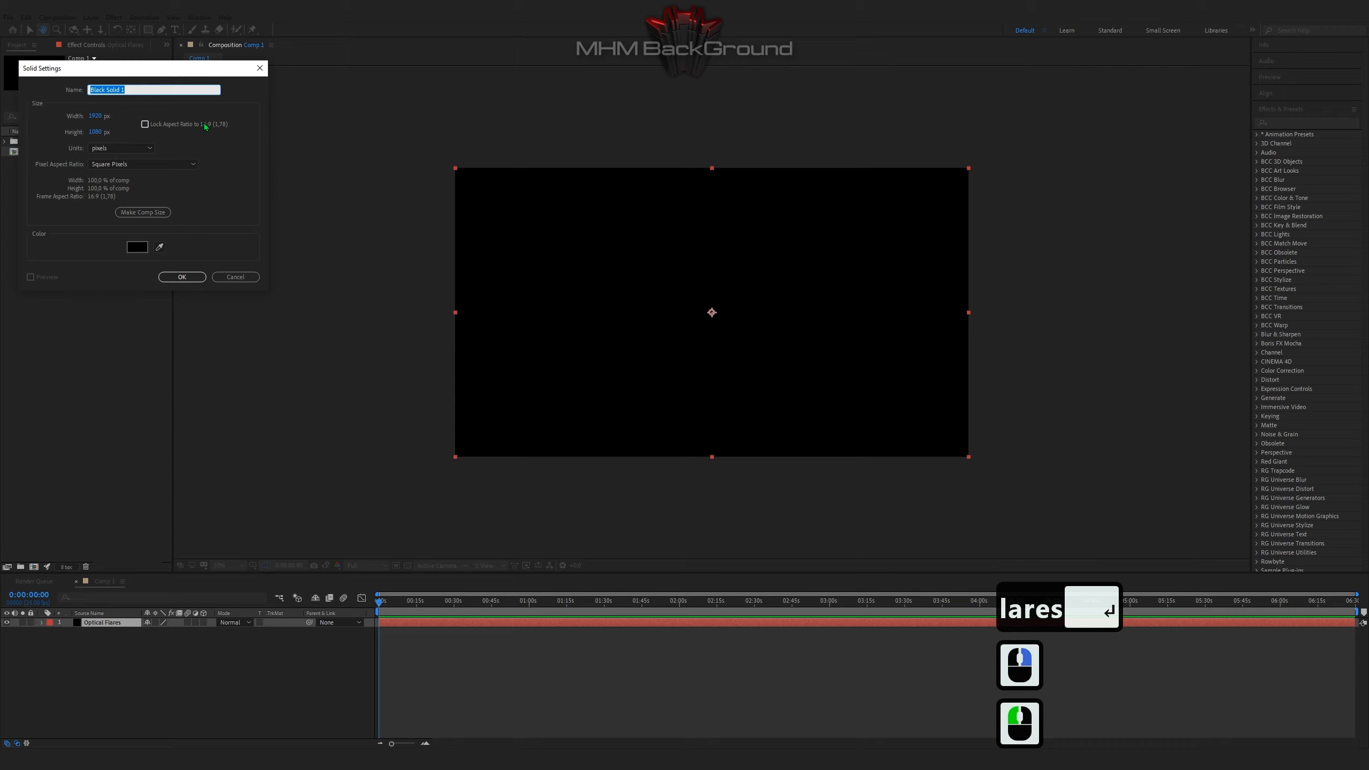
text(Te)
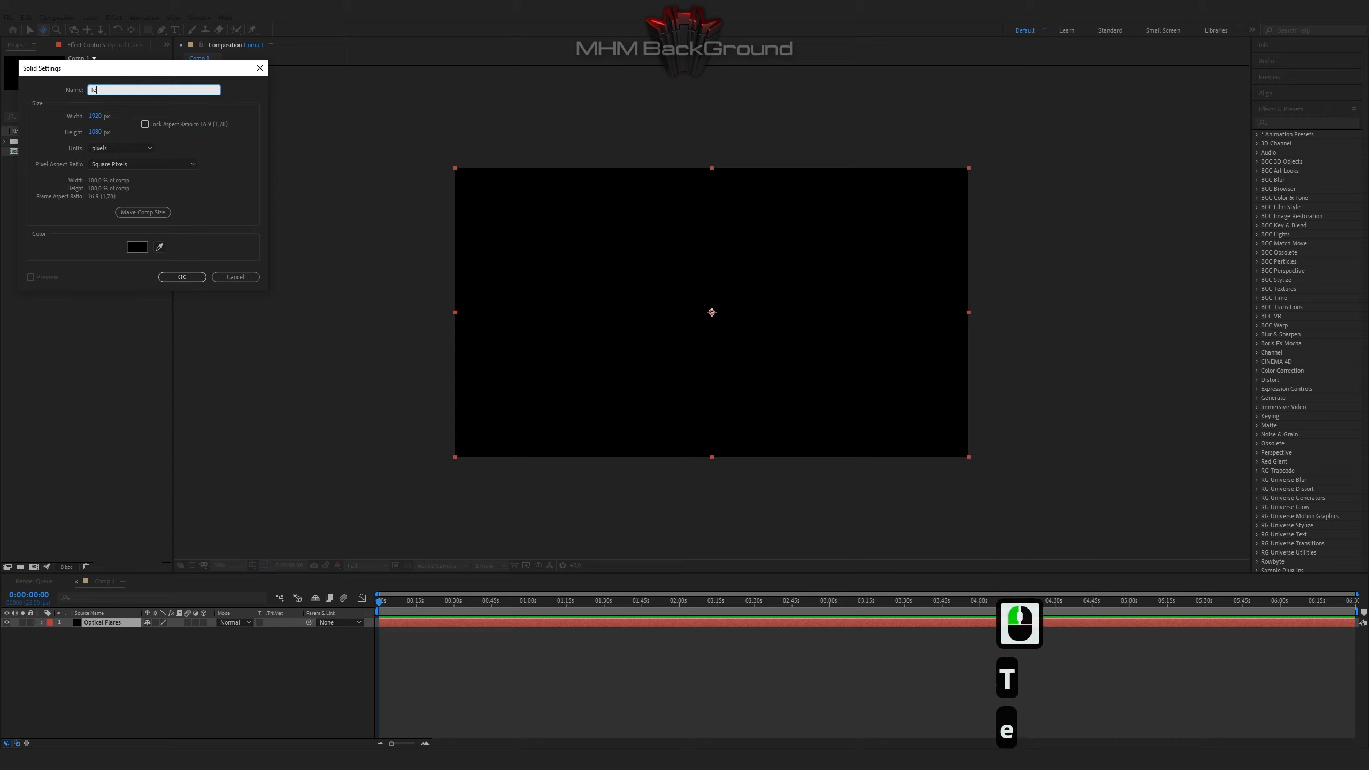
text(xture)
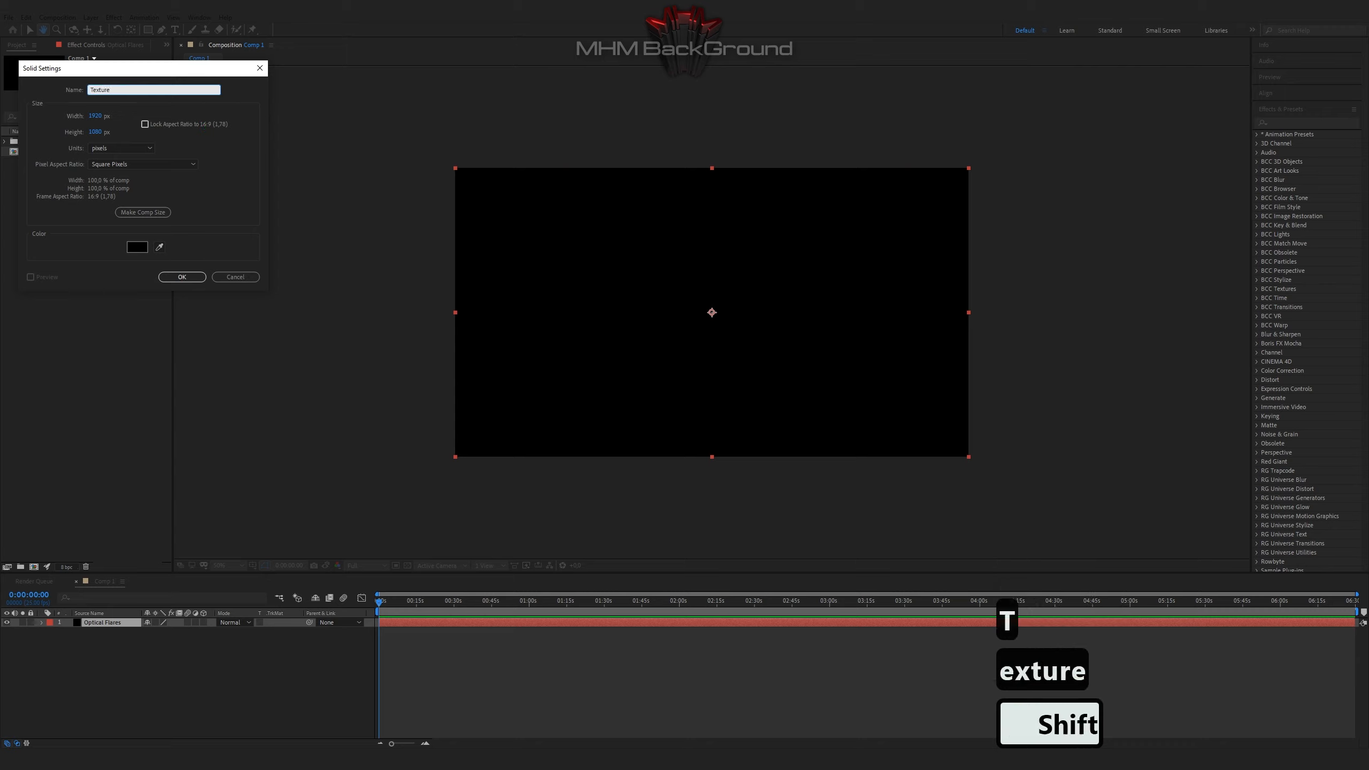
text(Cells)
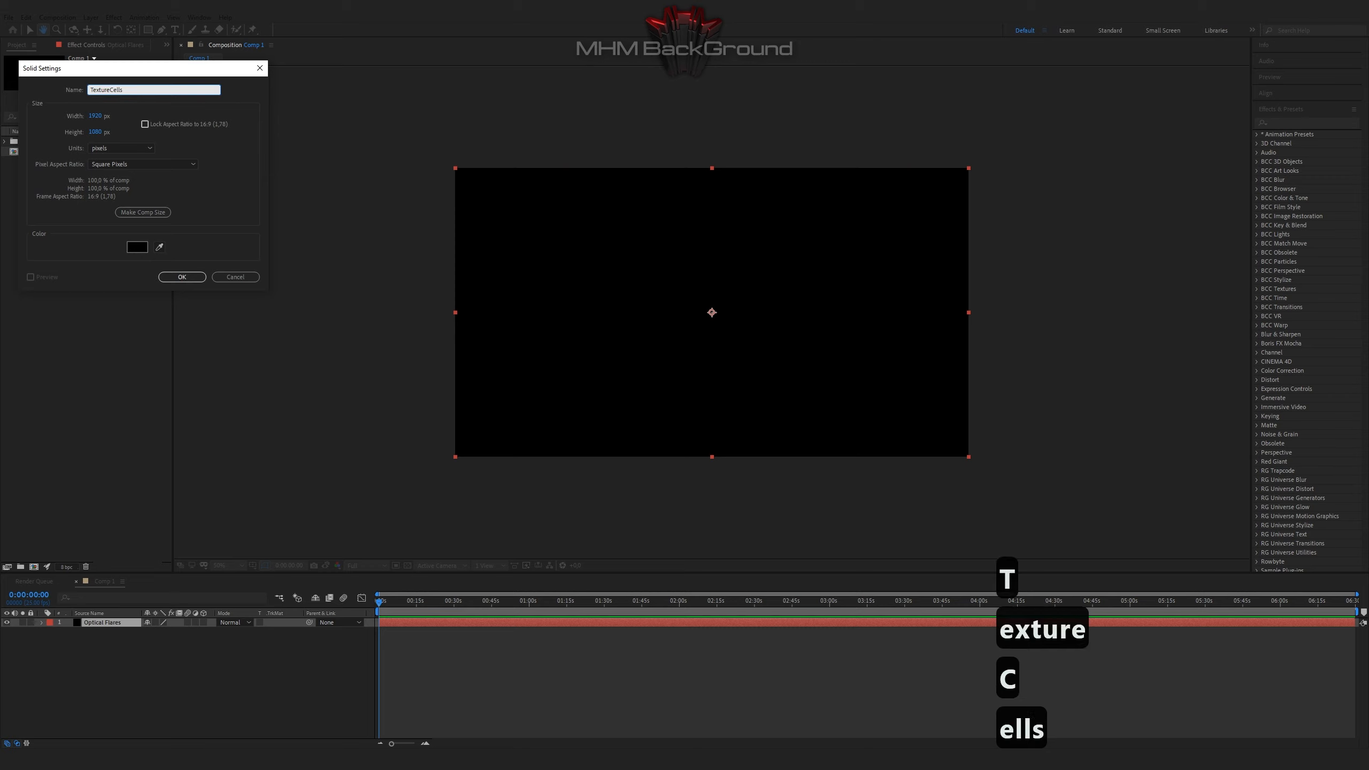
key(ctrl+c)
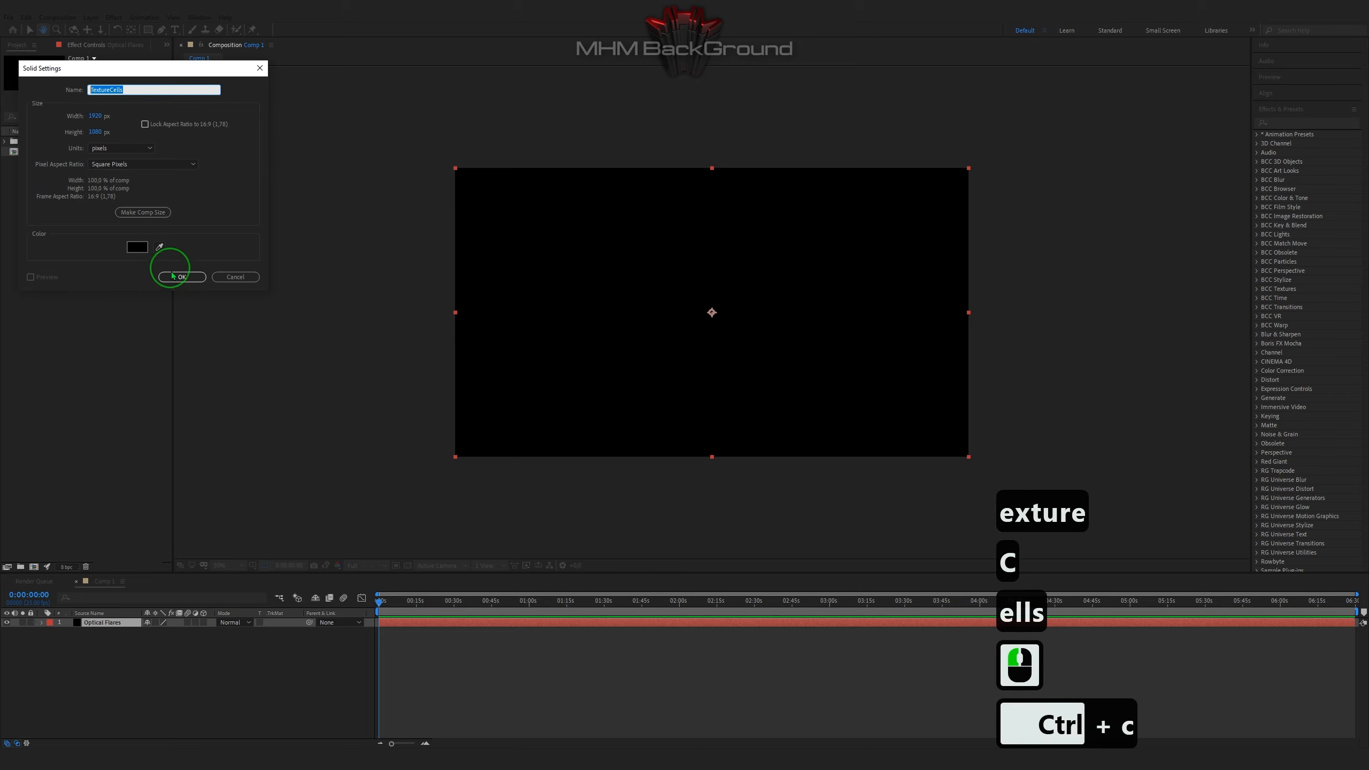
click(182, 276)
- Reorder the layers so that Optical Flares sits above TextureCells
key(v)
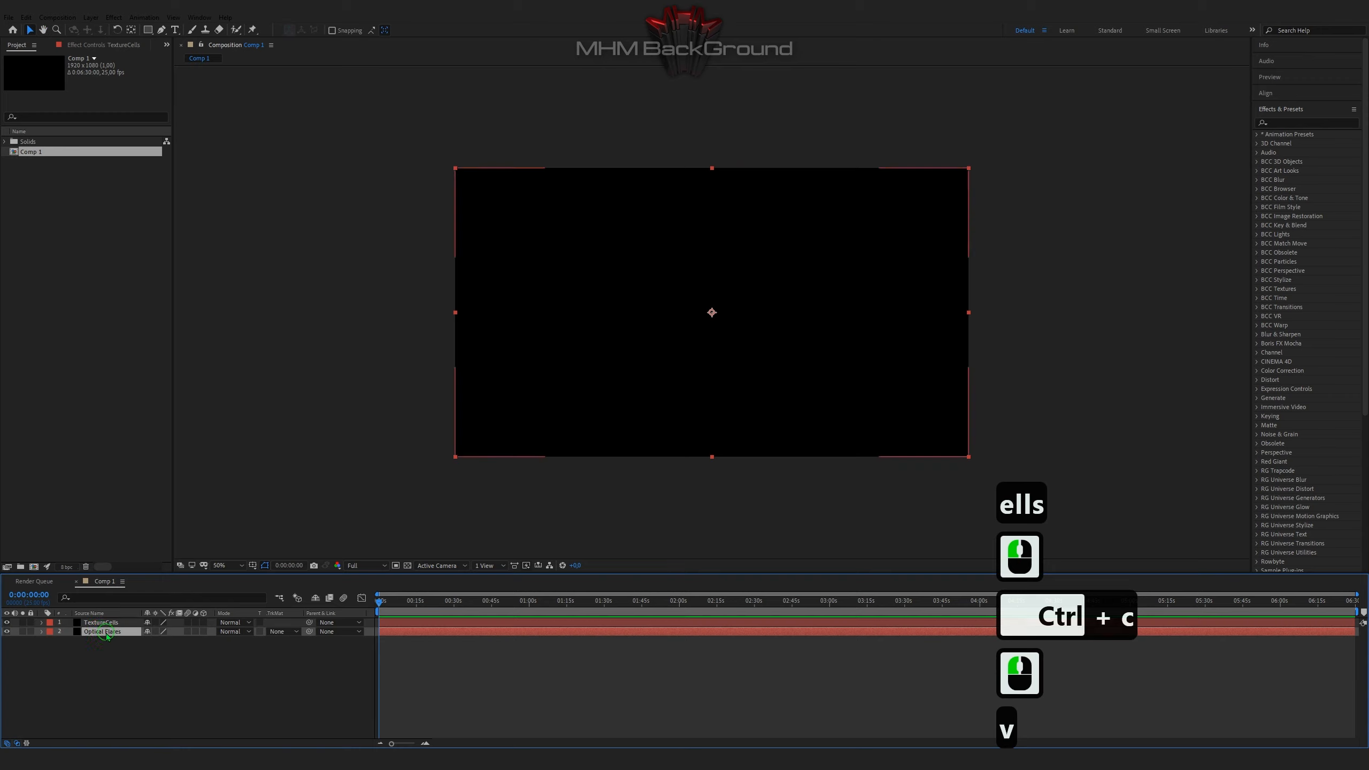
double_click(111, 623)
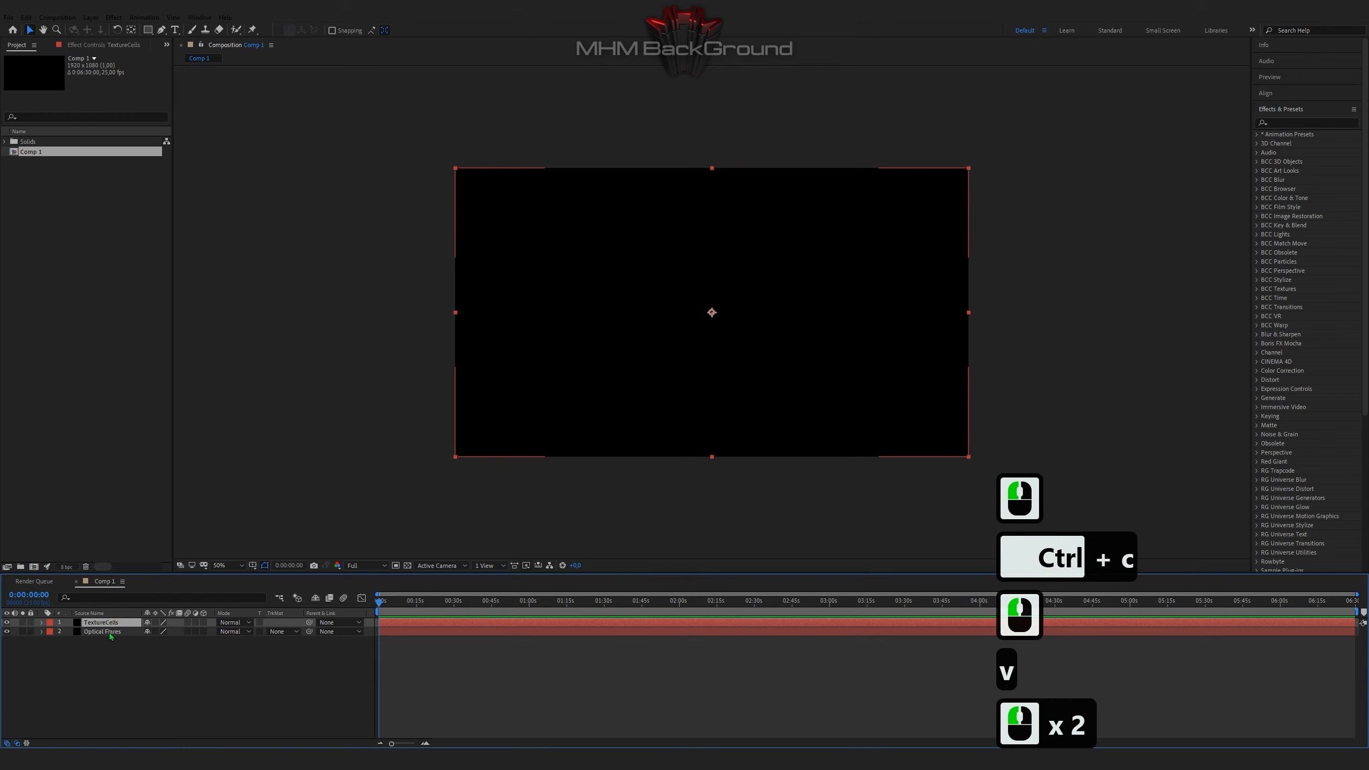
drag(112, 633, 108, 619)
click(105, 623)
- Find the S_TextureCells effect using the copied name, apply it to the TextureCells layer, and solo that layer
click(107, 631)
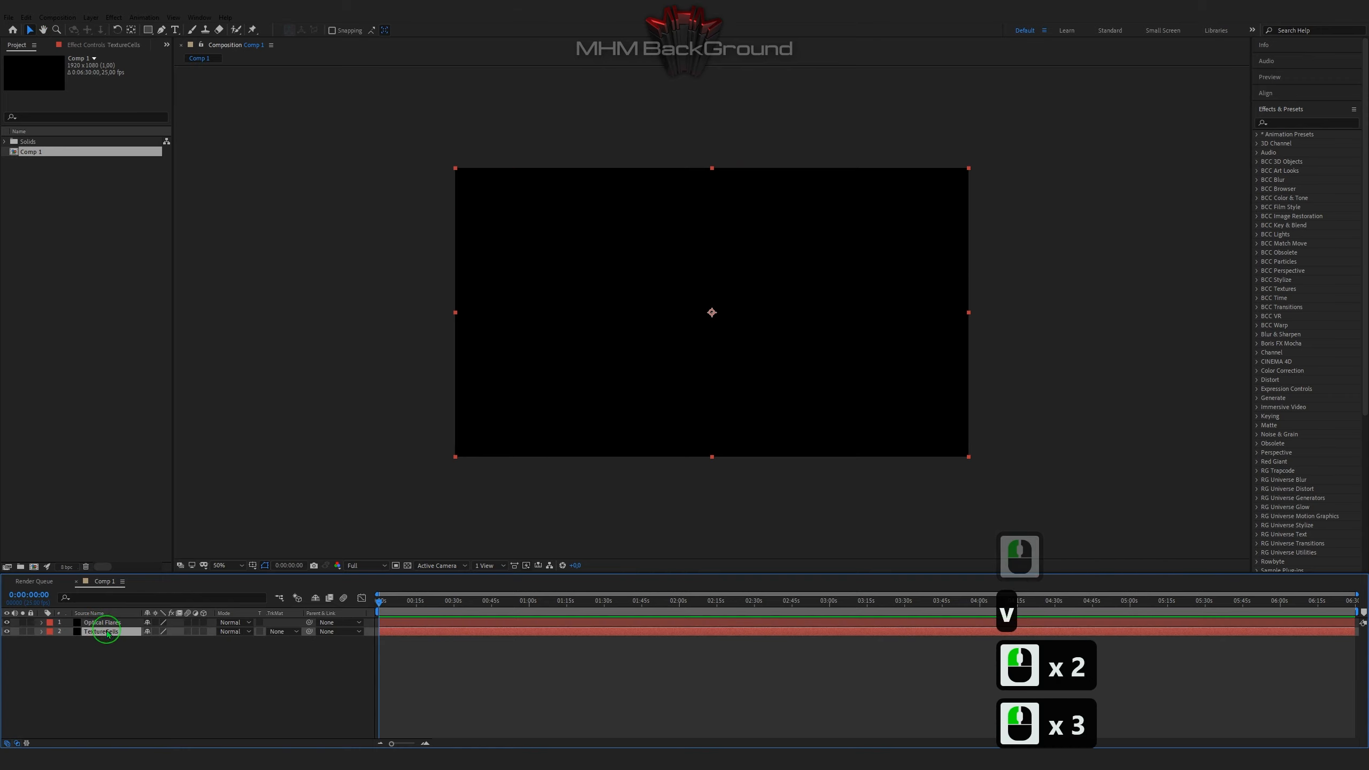
click(1319, 122)
ctrl+click(1316, 123)
key(ctrl+v)
double_click(1310, 143)
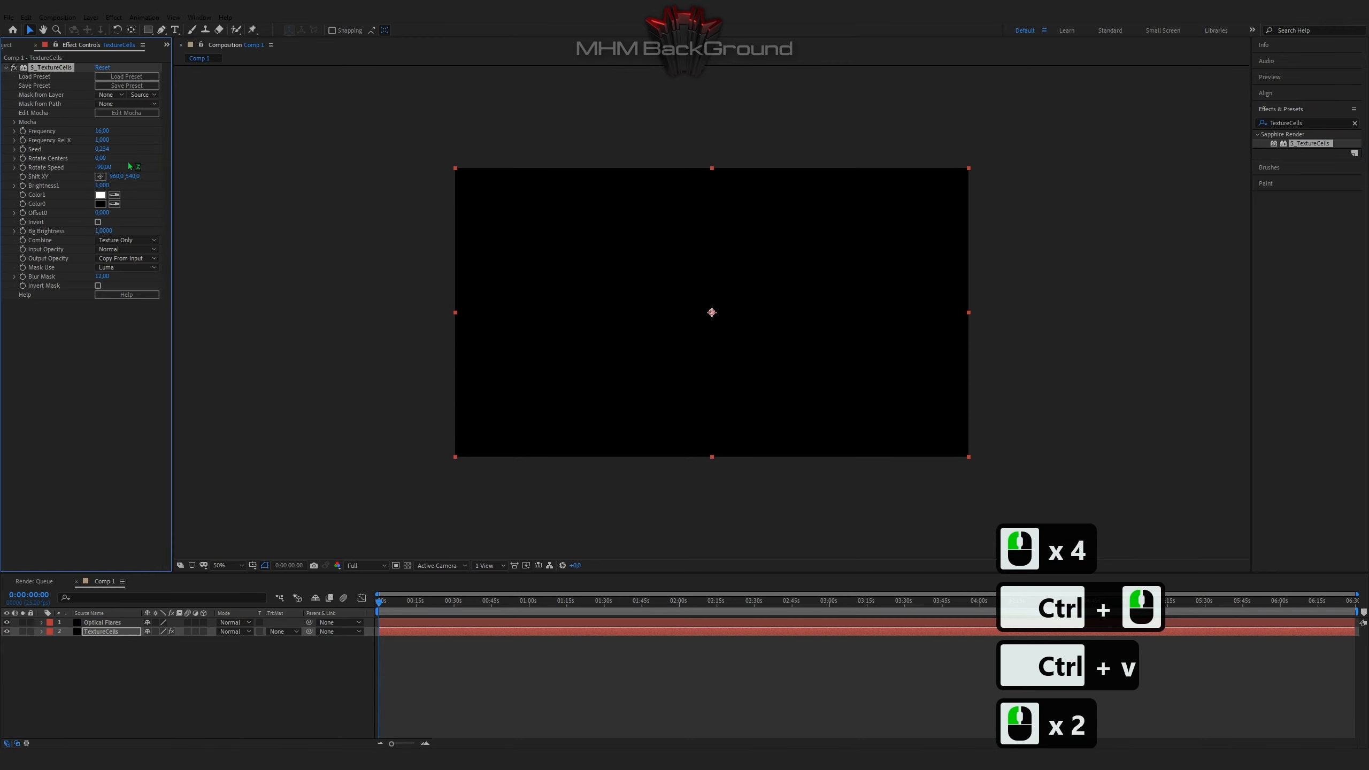
click(22, 631)
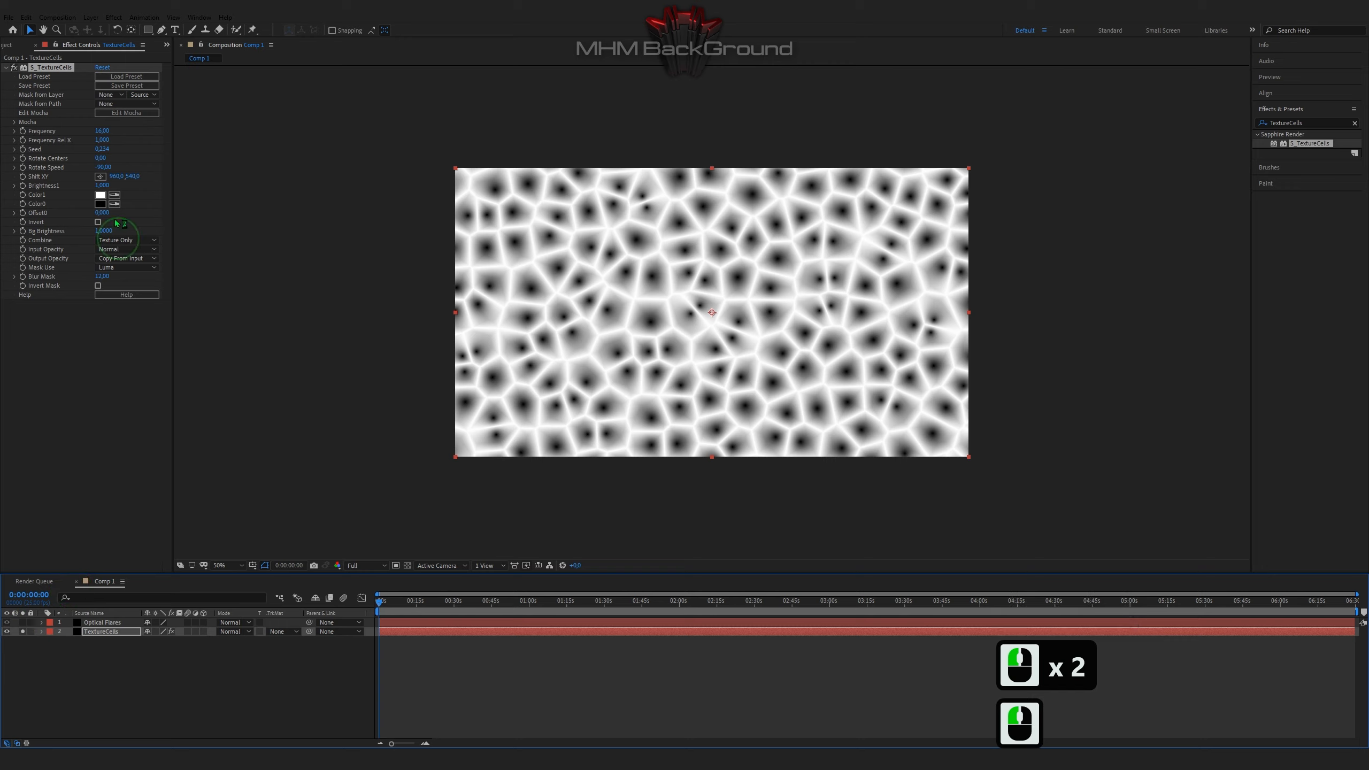
- Set the S_TextureCells Frequency to 25.5 and Brightness1 to 1.49
click(103, 132)
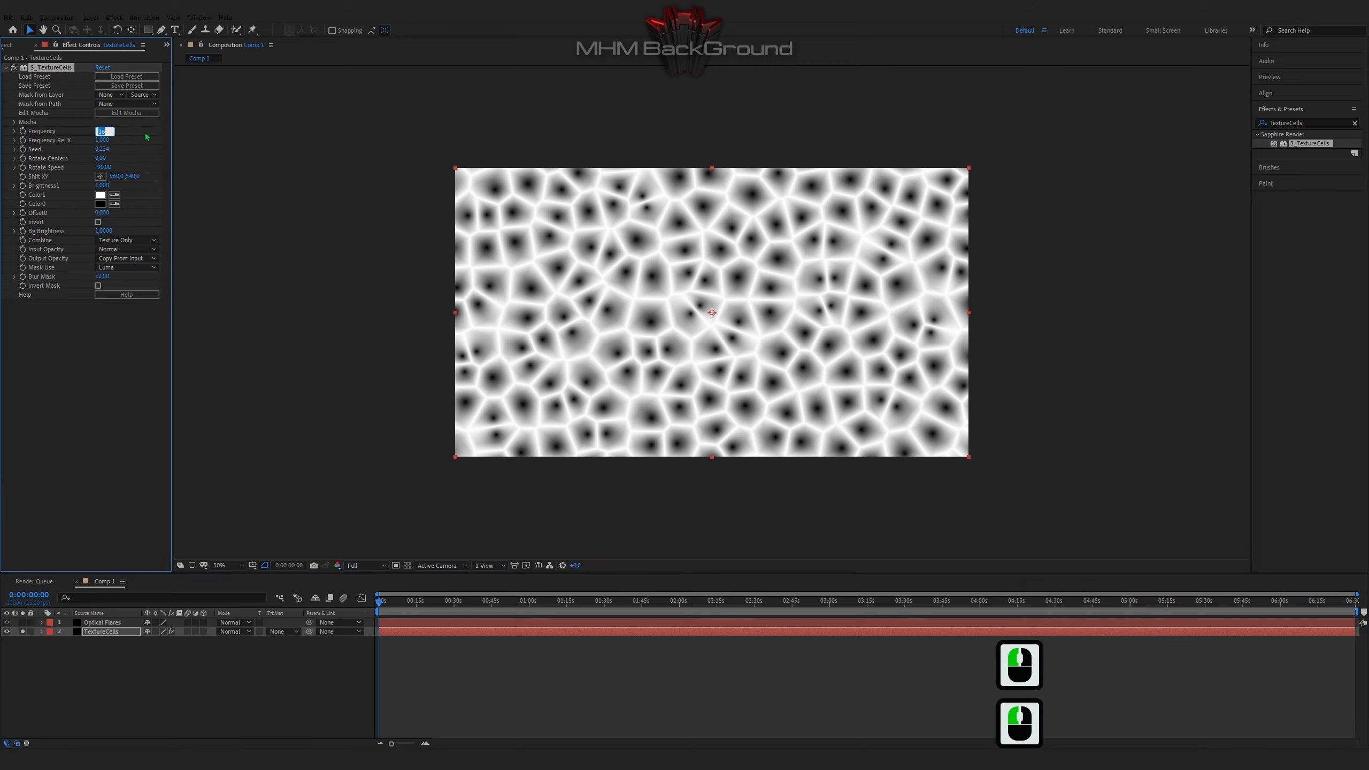
text(25.5)
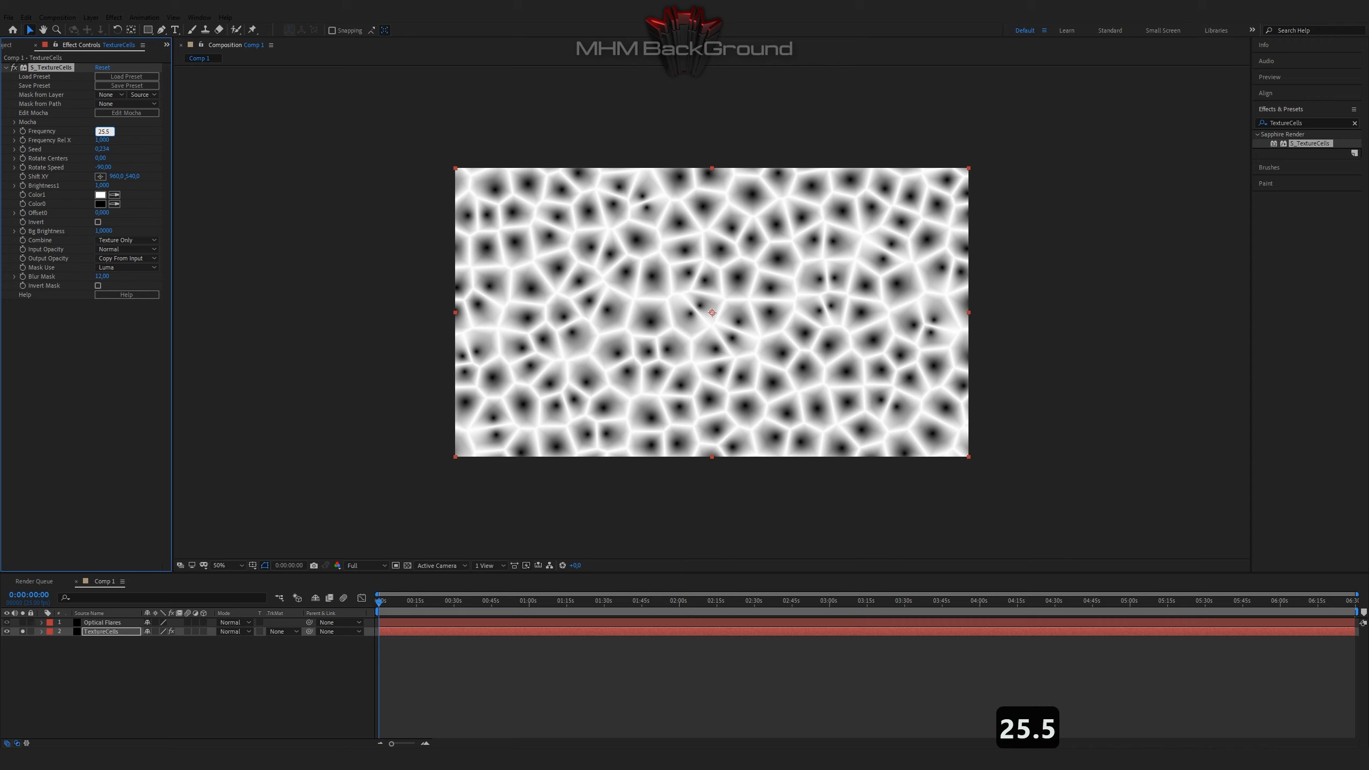
key(Tab)
key(Tab)
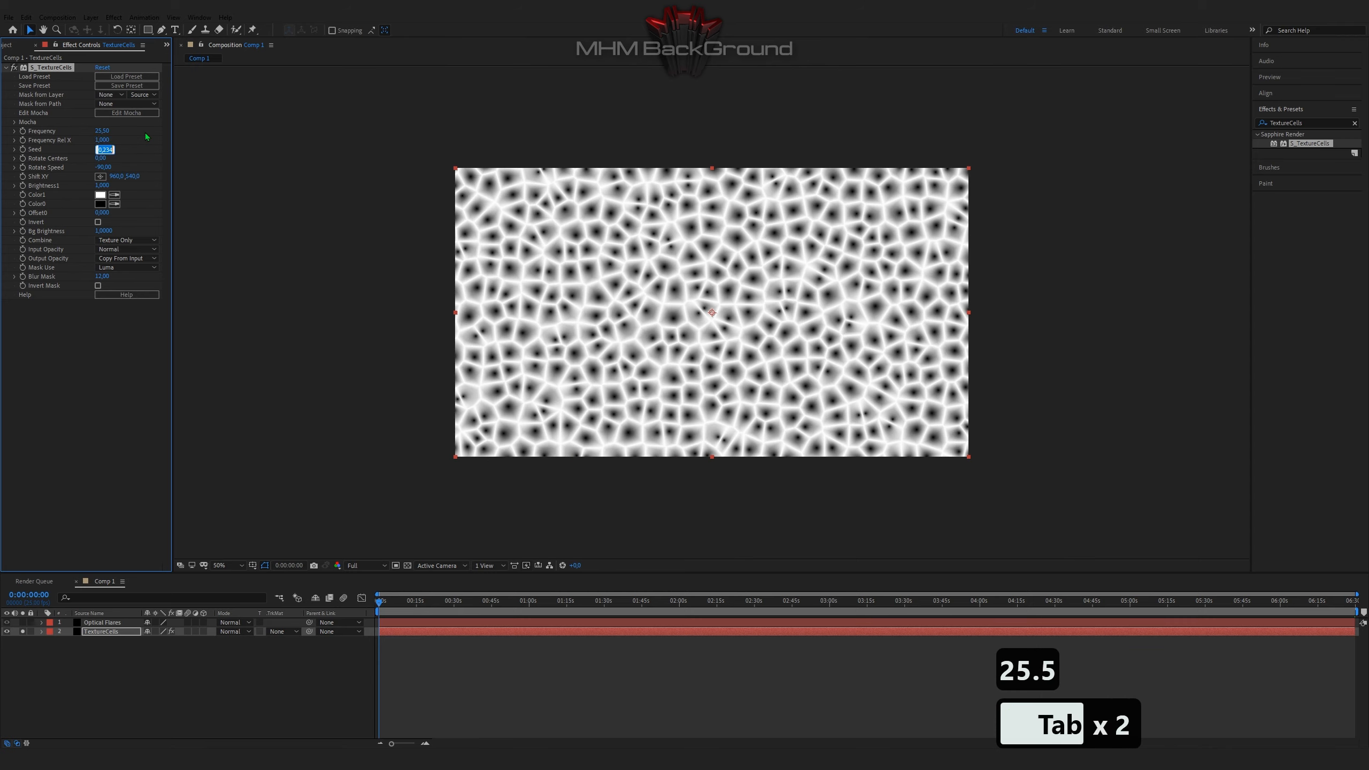
key(Tab)
key(Tab)
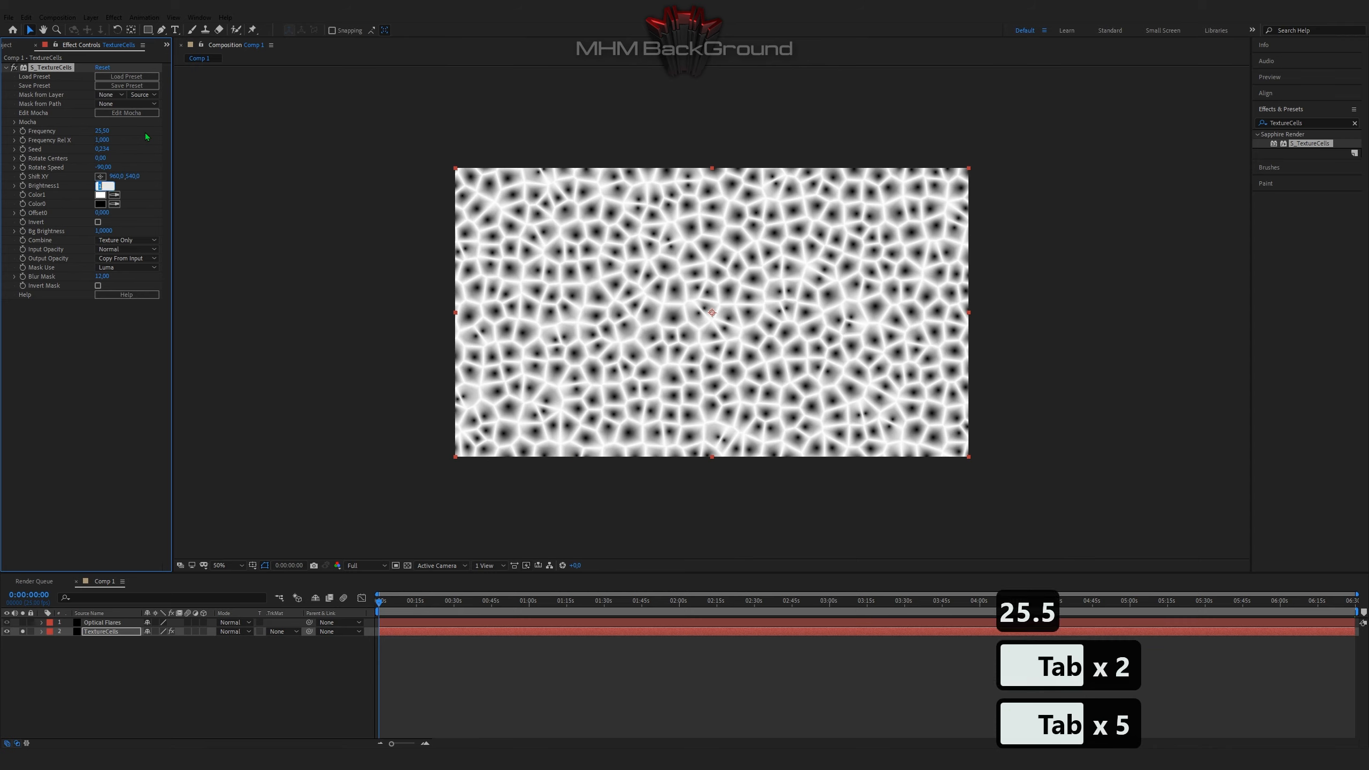
text(1.49)
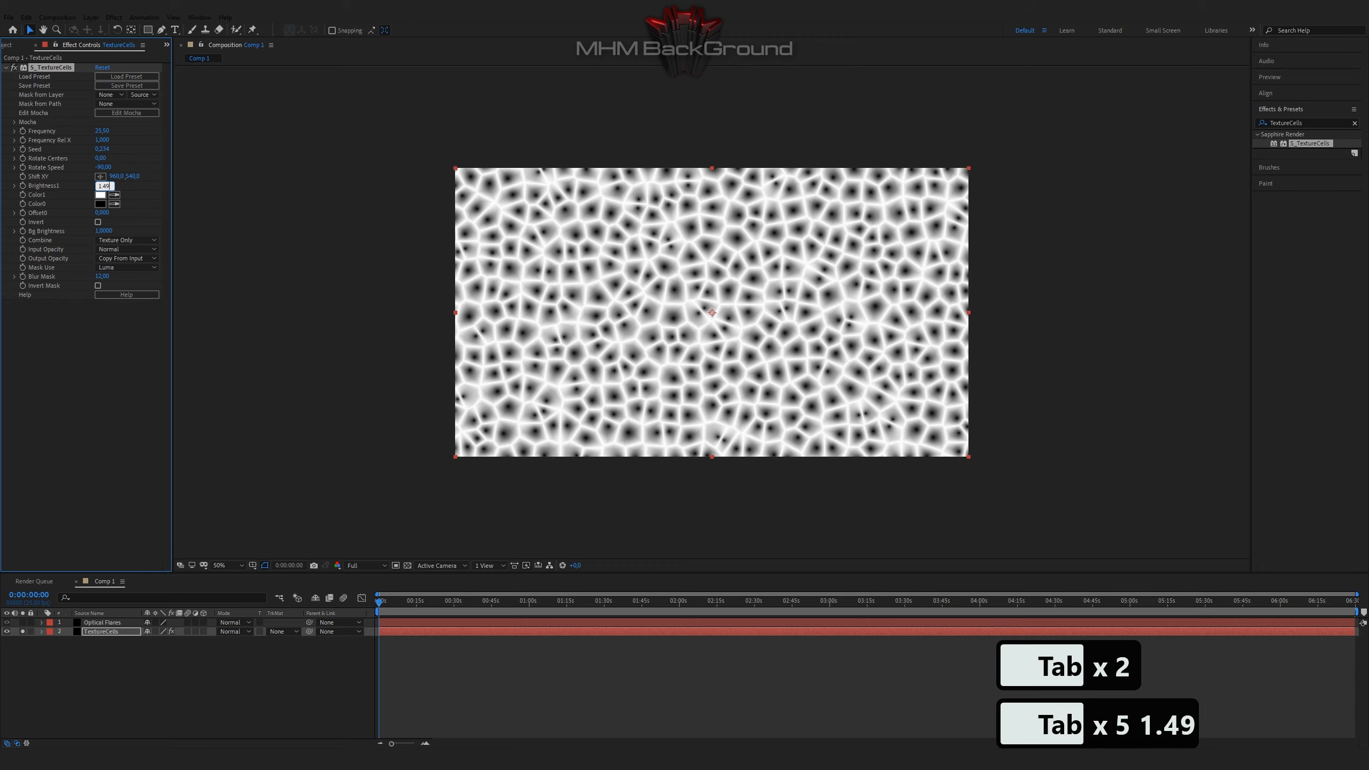
- Set the S_TextureCells Offset0 to -4.34
key(Tab)
text(=)
key(BackSpace)
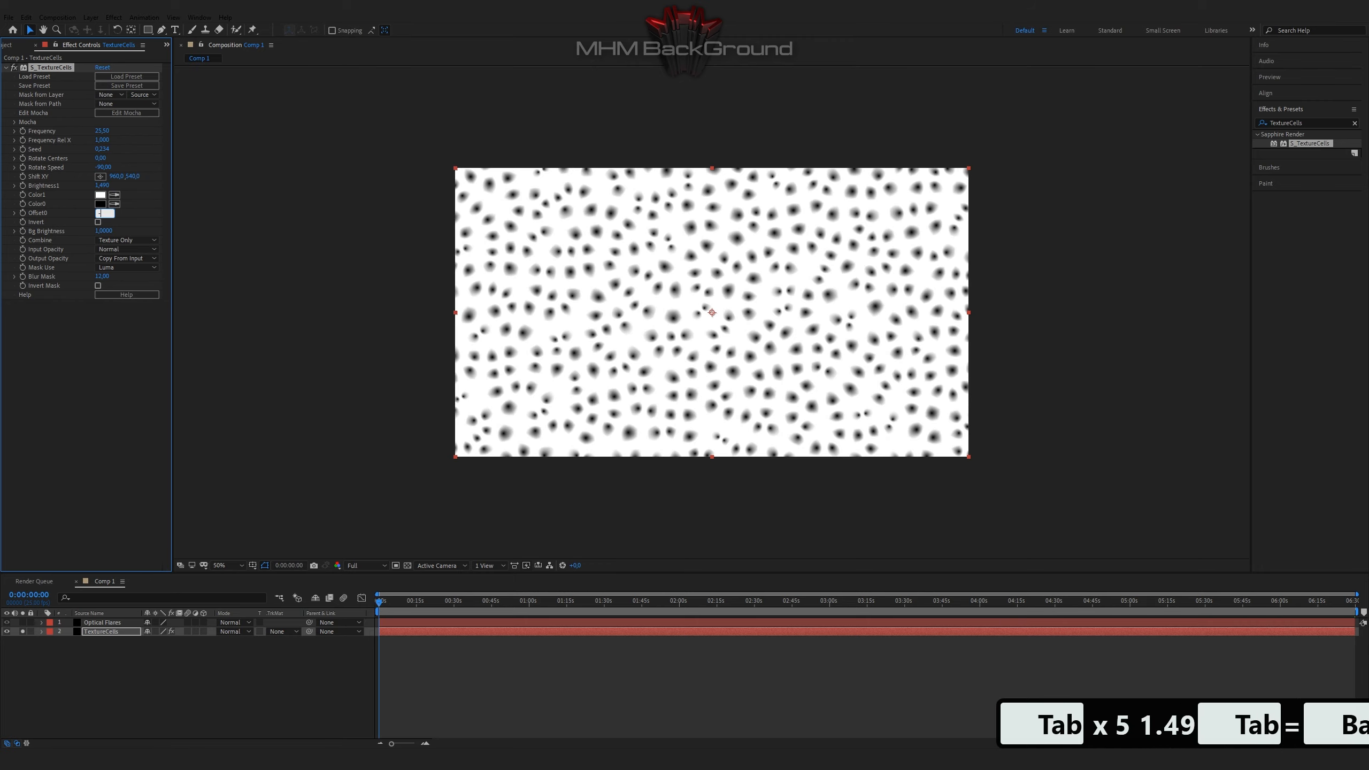
key(BackSpace)
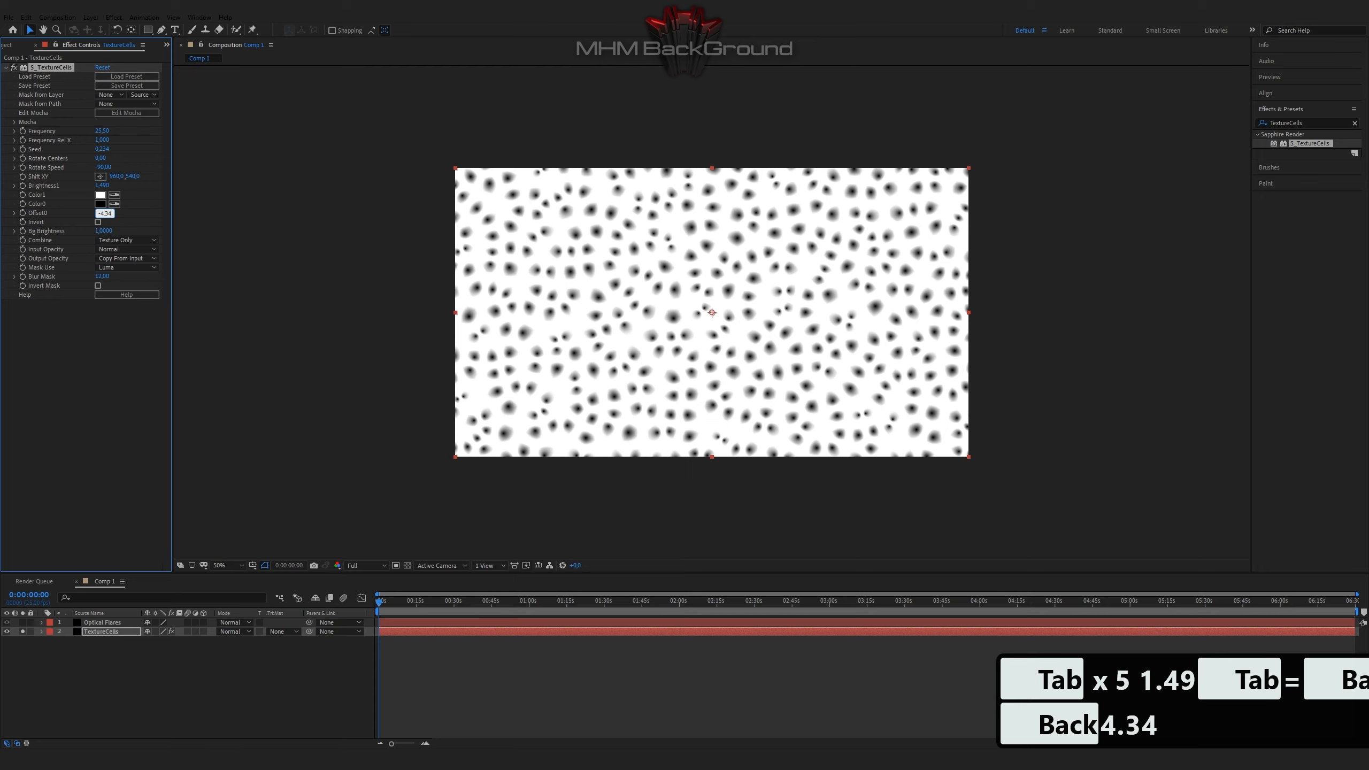
key(Return)
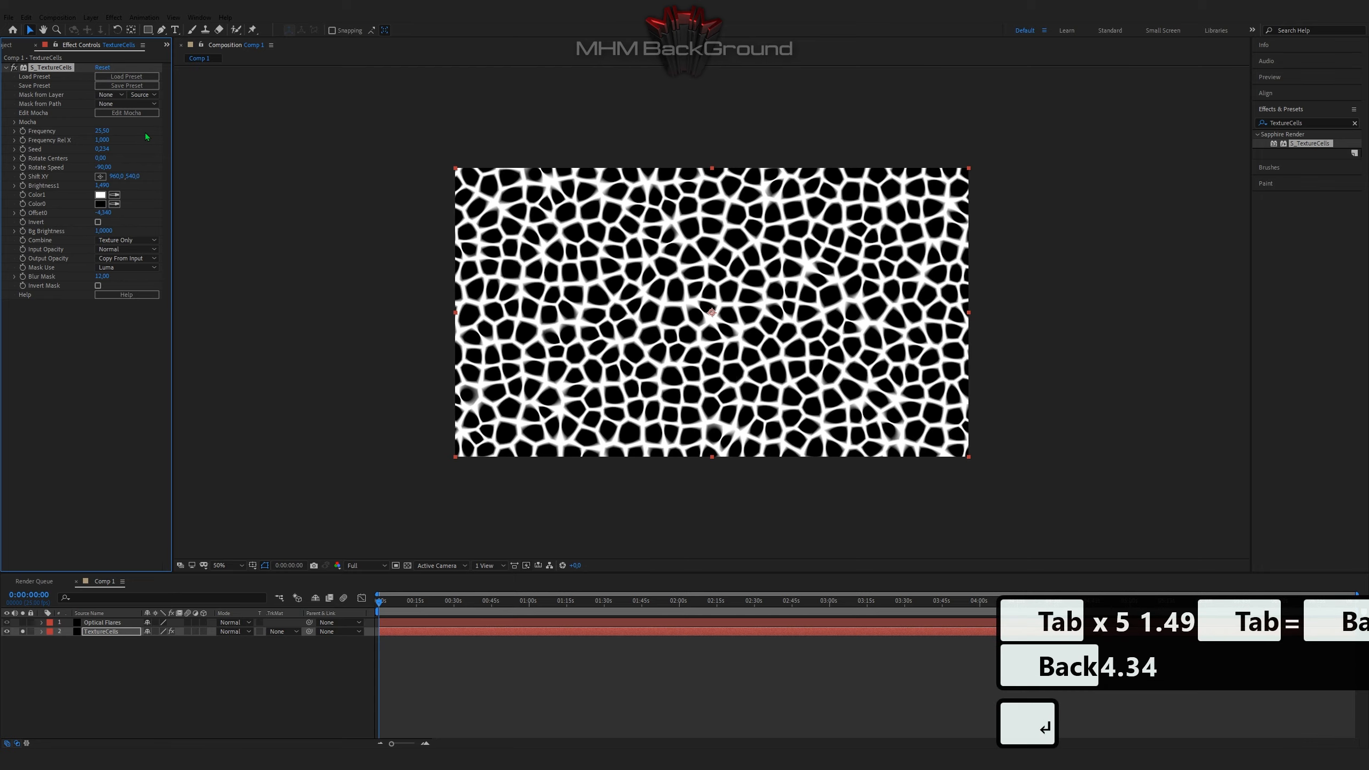
- Play back the composition to preview the animated cell texture
key(space)
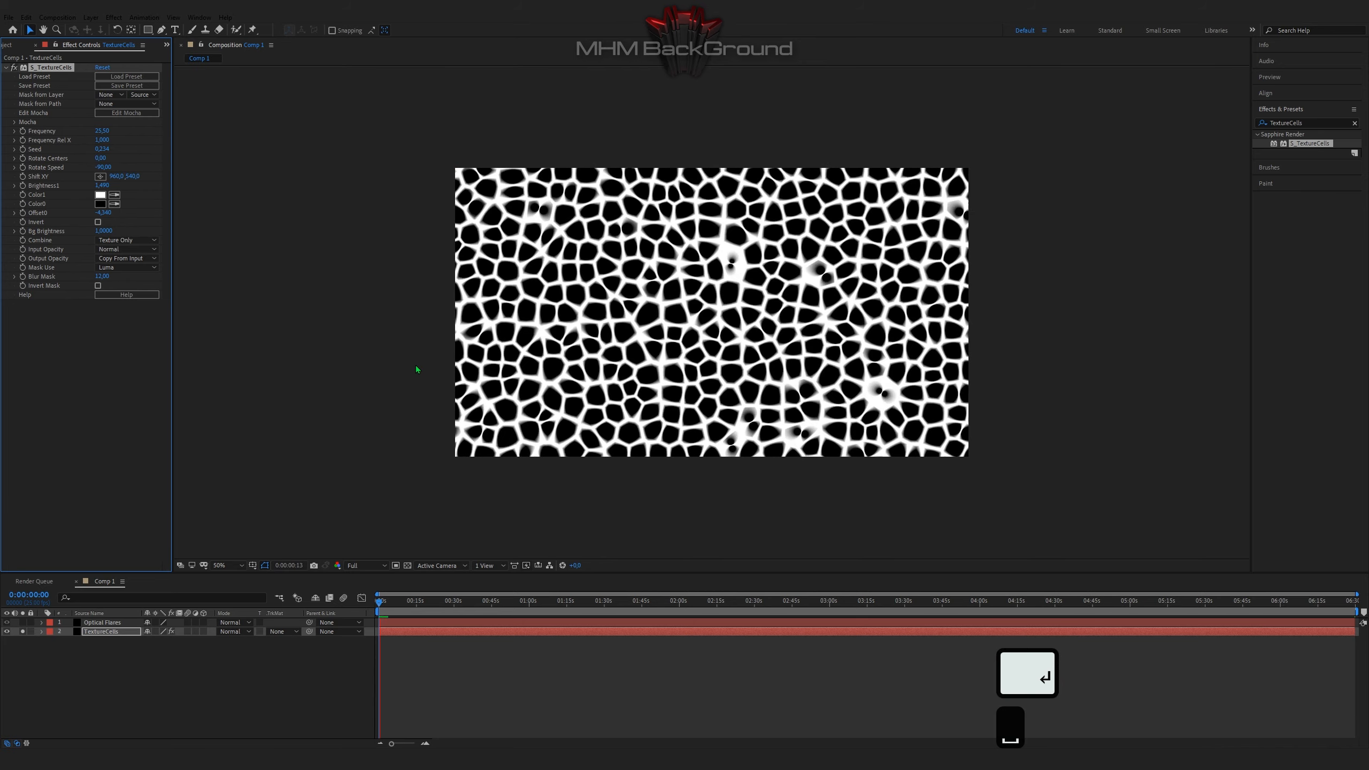
key(space)
key(space)
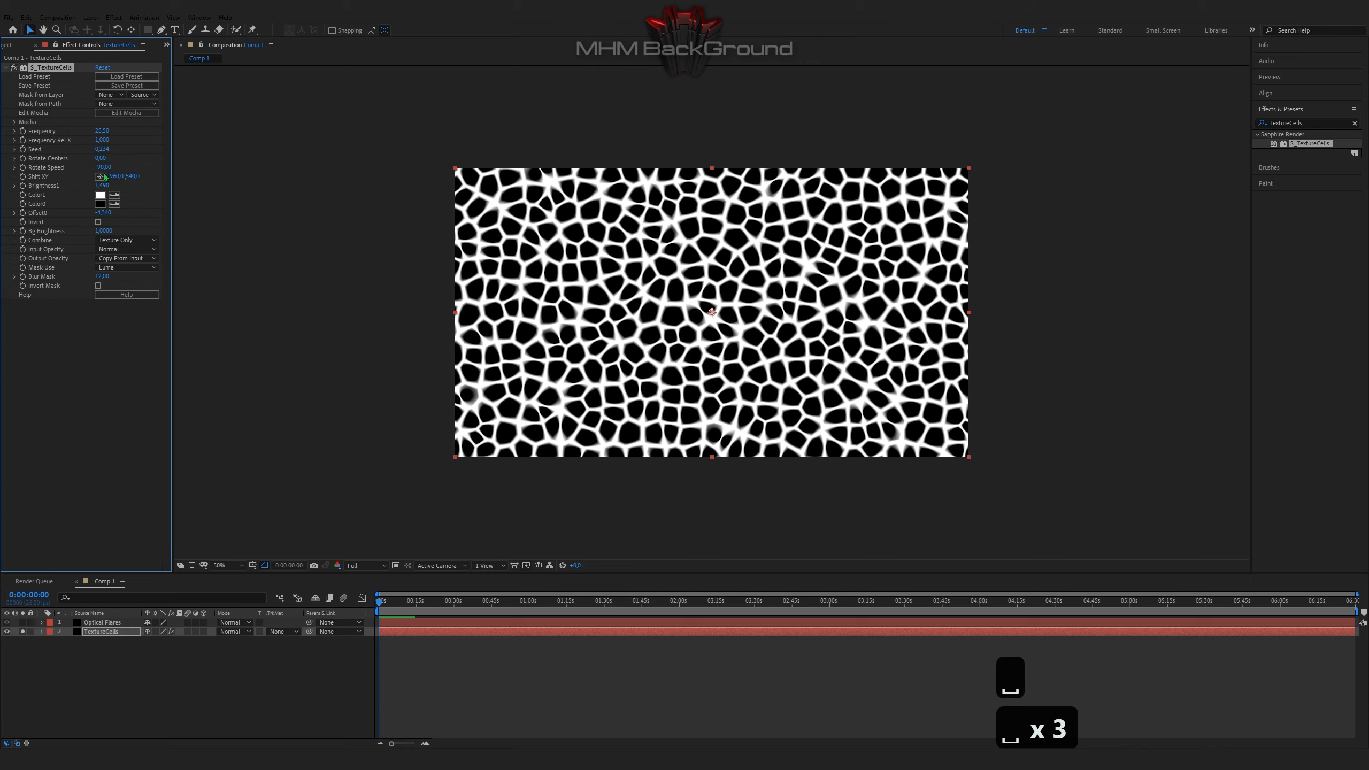
key(space)
key(space)
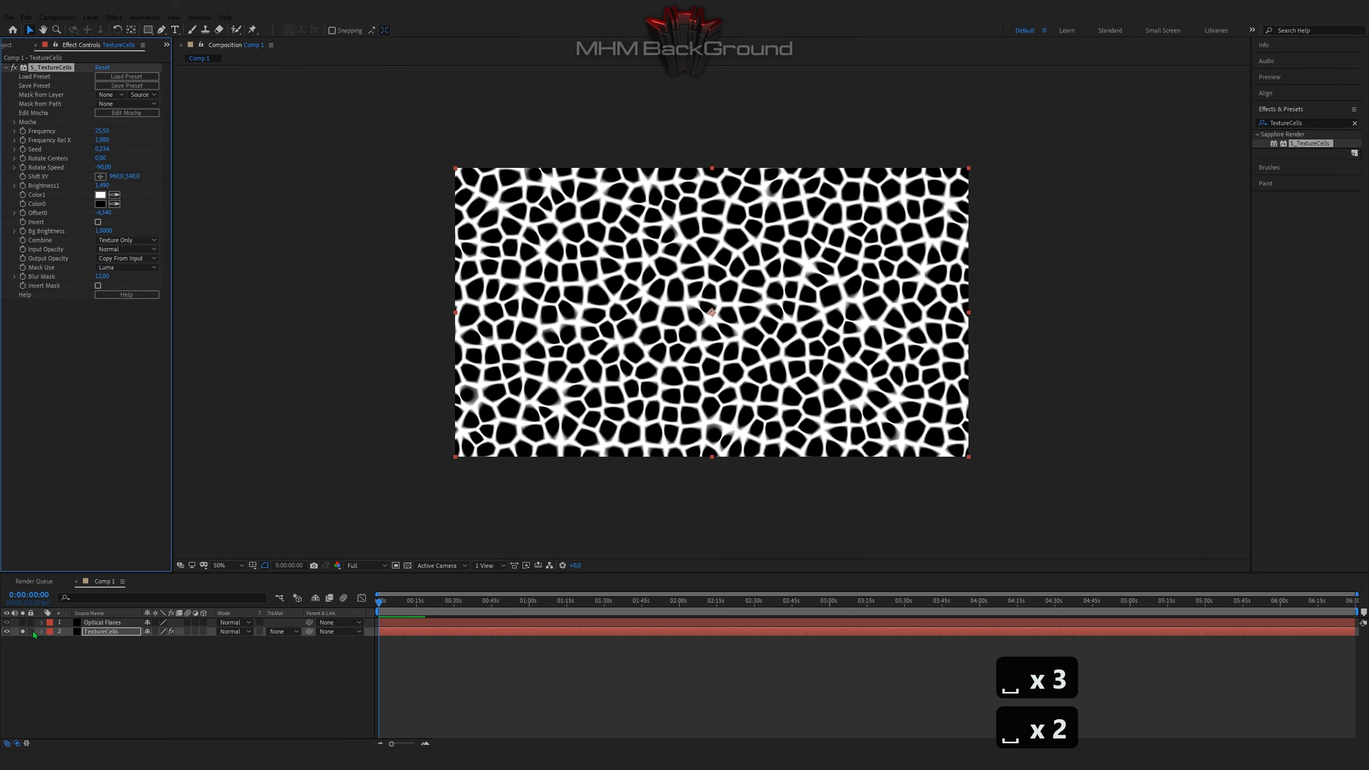
- Turn off solo on TextureCells and apply the Video Copilot Optical Flares effect to the Optical Flares layer
double_click(105, 624)
click(114, 17)
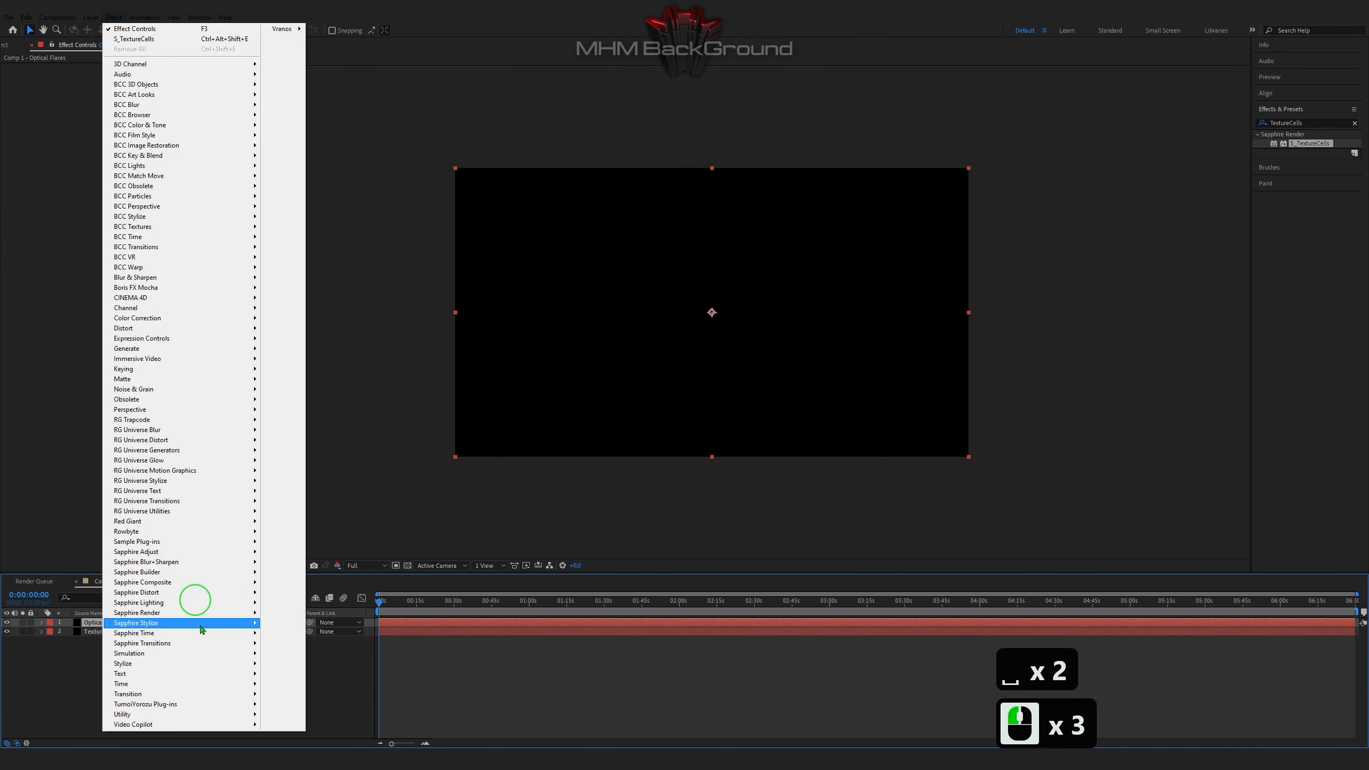
mouse_move(215, 725)
click(296, 733)
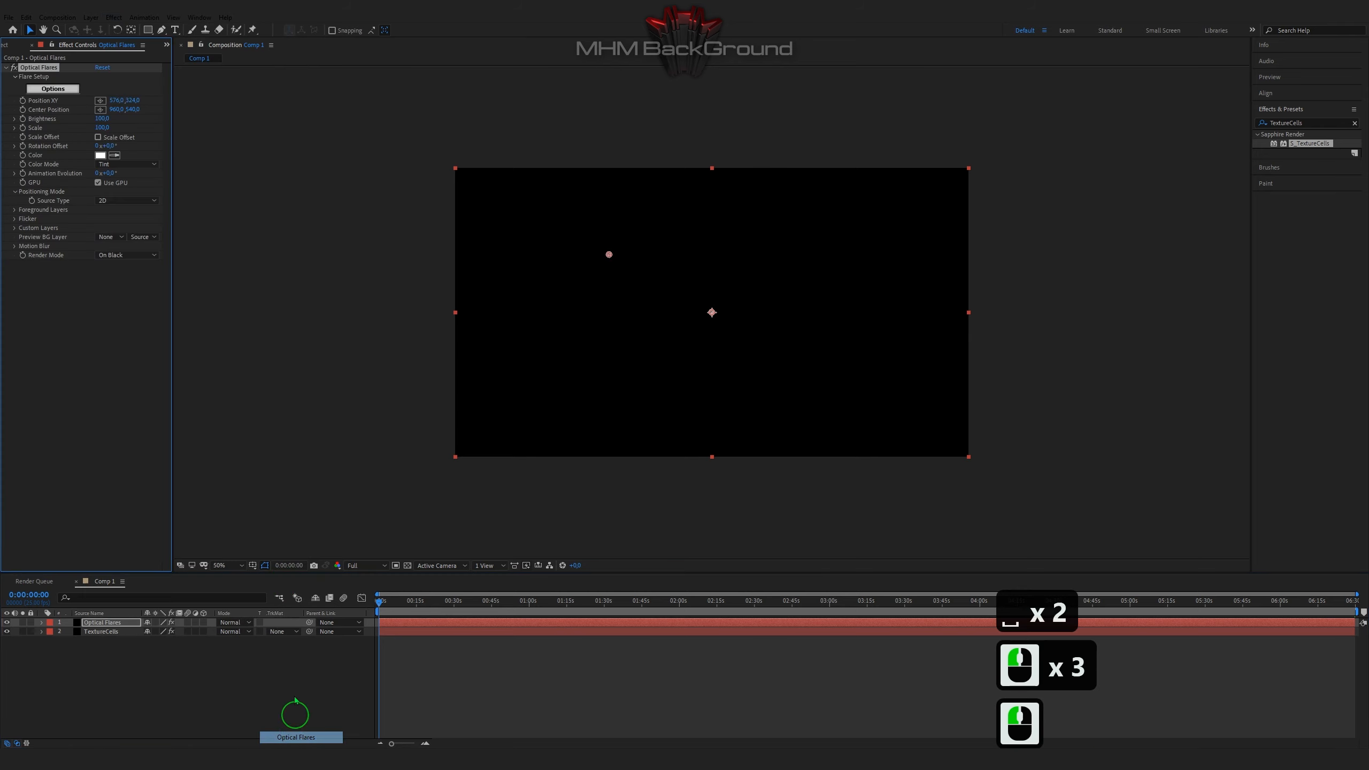
- Add the Displacement Map distortion effect to the Optical Flares layer
click(114, 17)
mouse_move(218, 329)
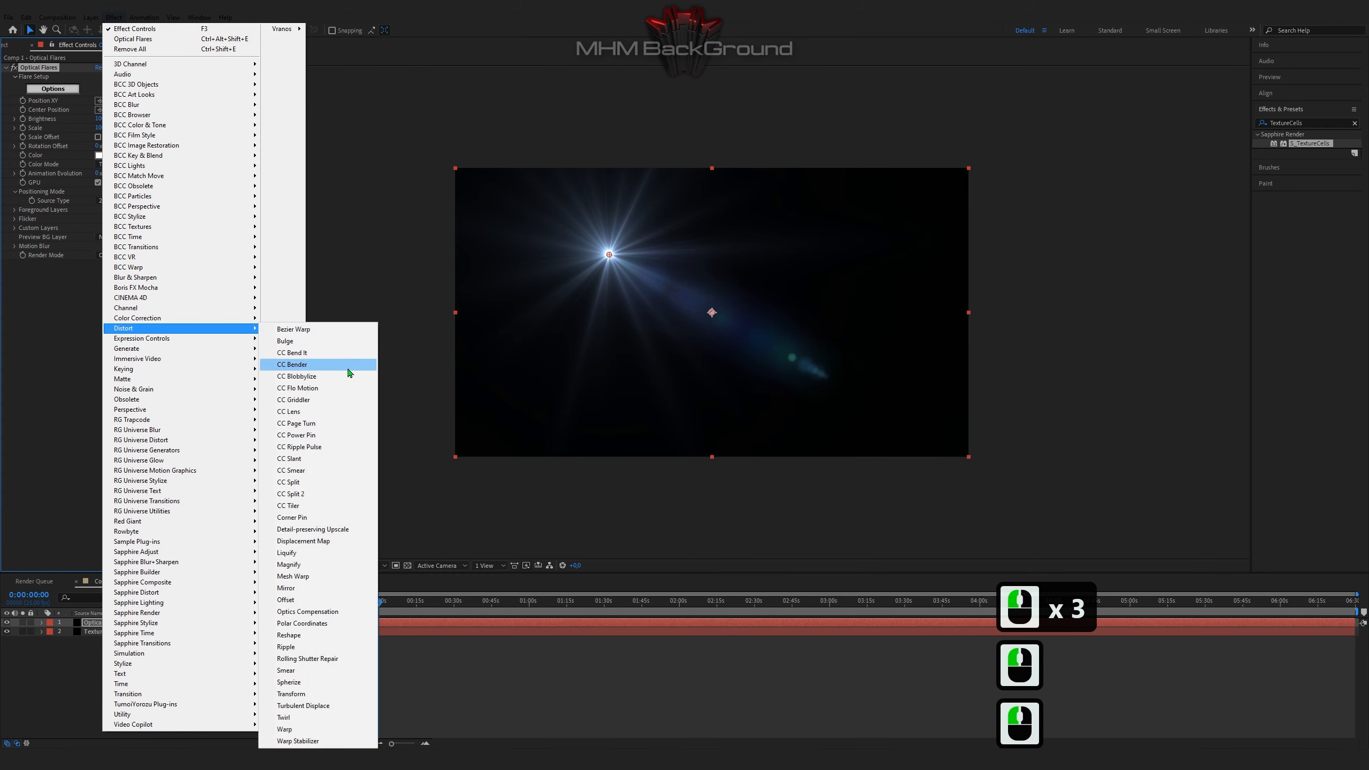
click(350, 542)
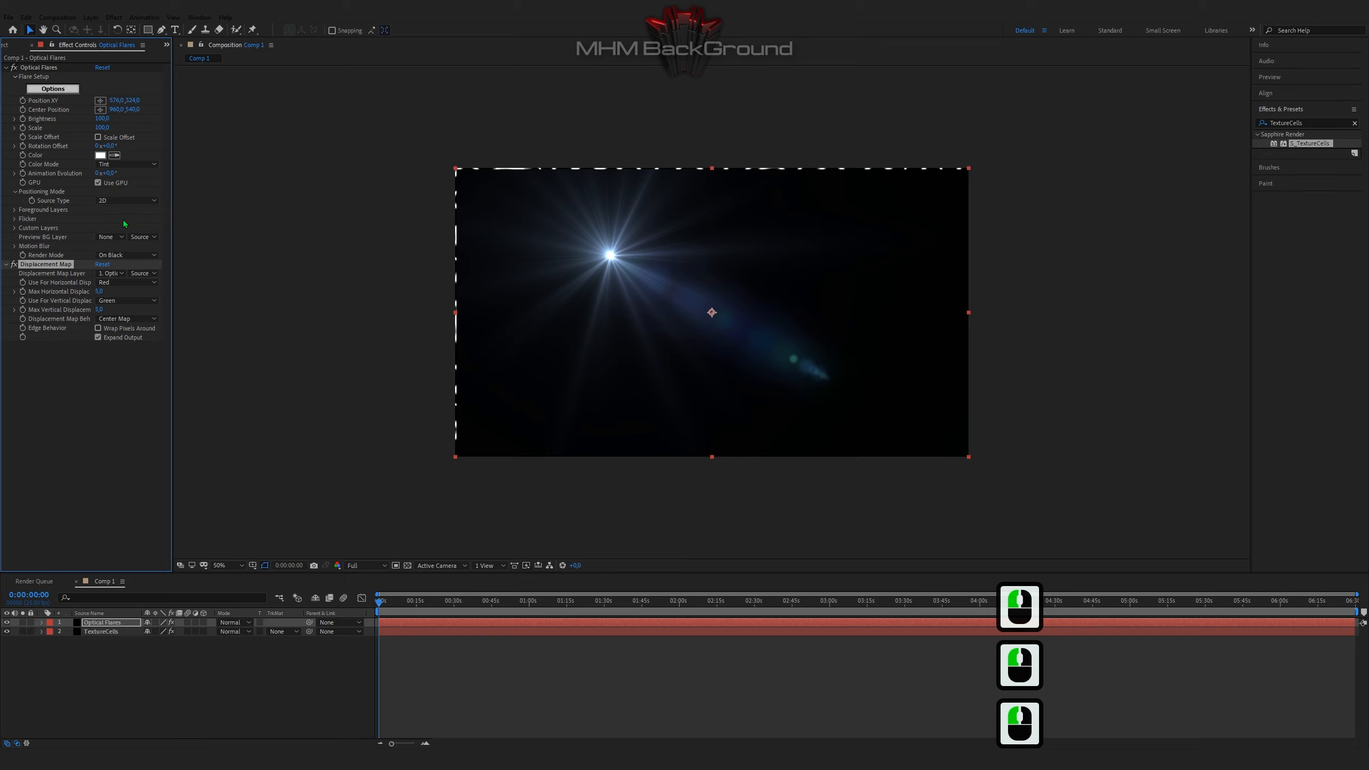
- Use the TextureCells layer as the displacement map layer, with Effects & Masks as its source
click(110, 272)
click(129, 308)
click(141, 273)
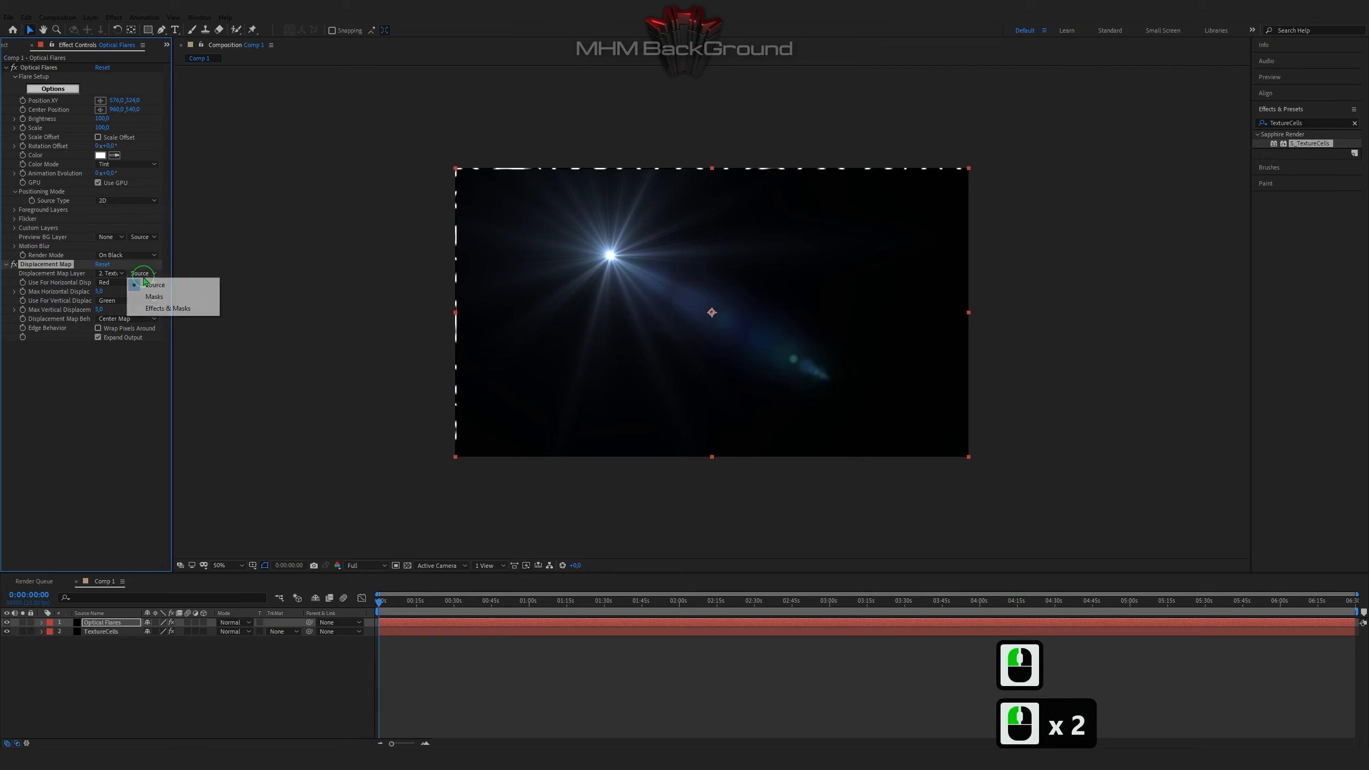
click(161, 308)
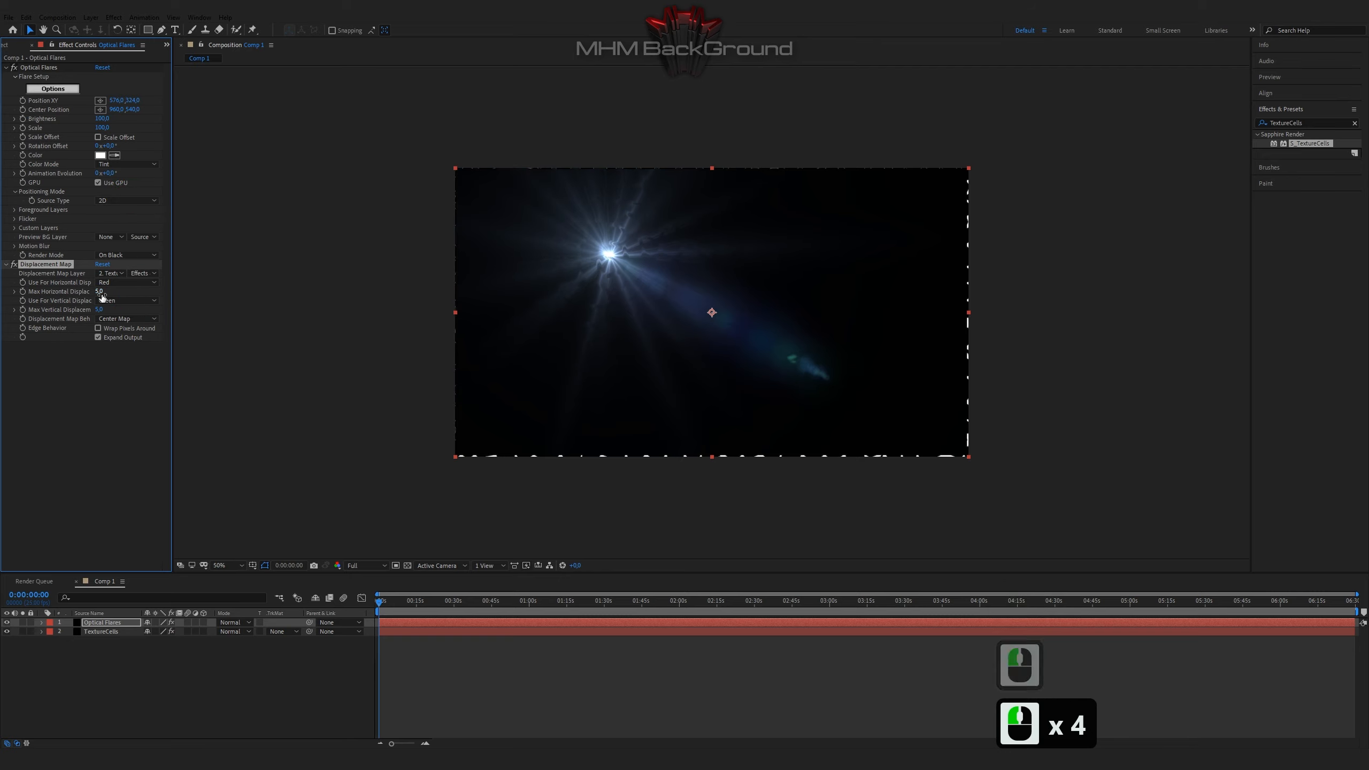
- Use Luminance for horizontal displacement and set the Max Vertical Displacement to 96
click(124, 282)
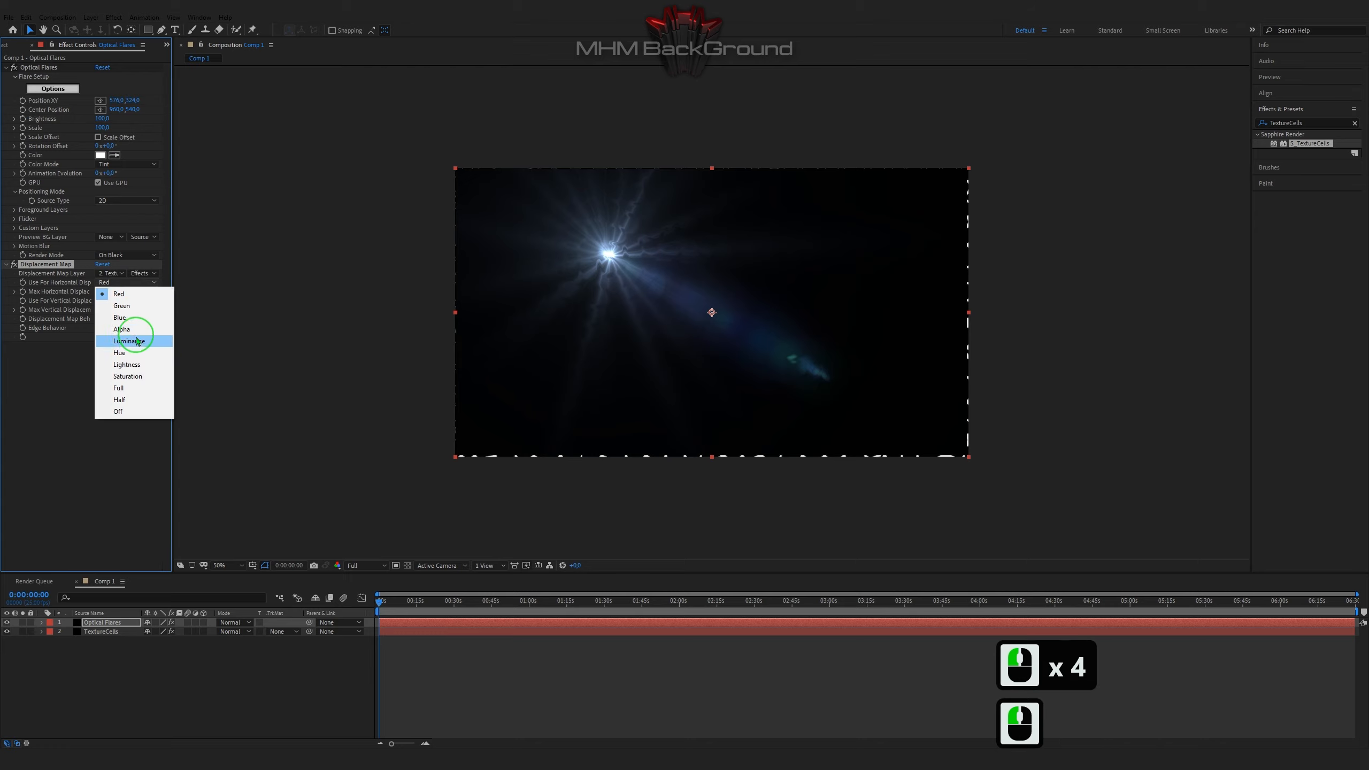
click(122, 339)
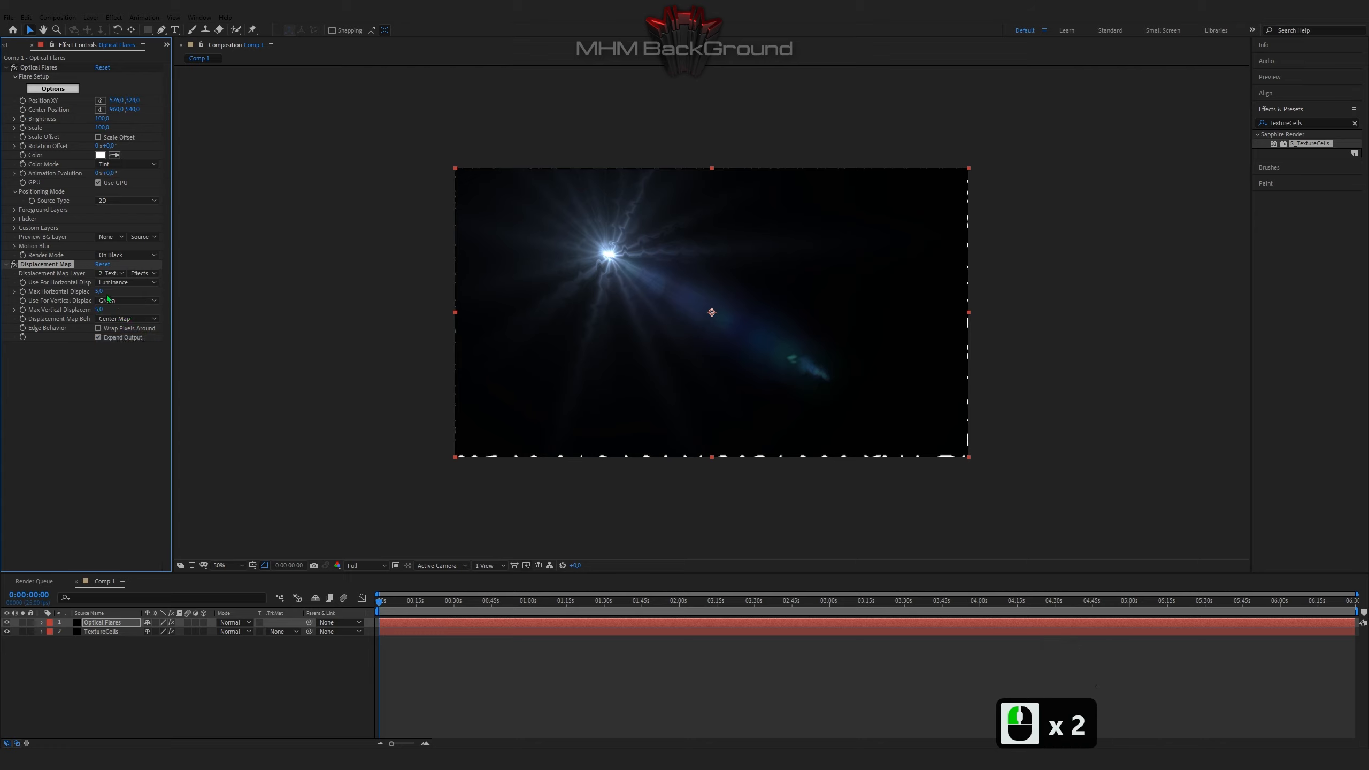
click(99, 309)
text(9)
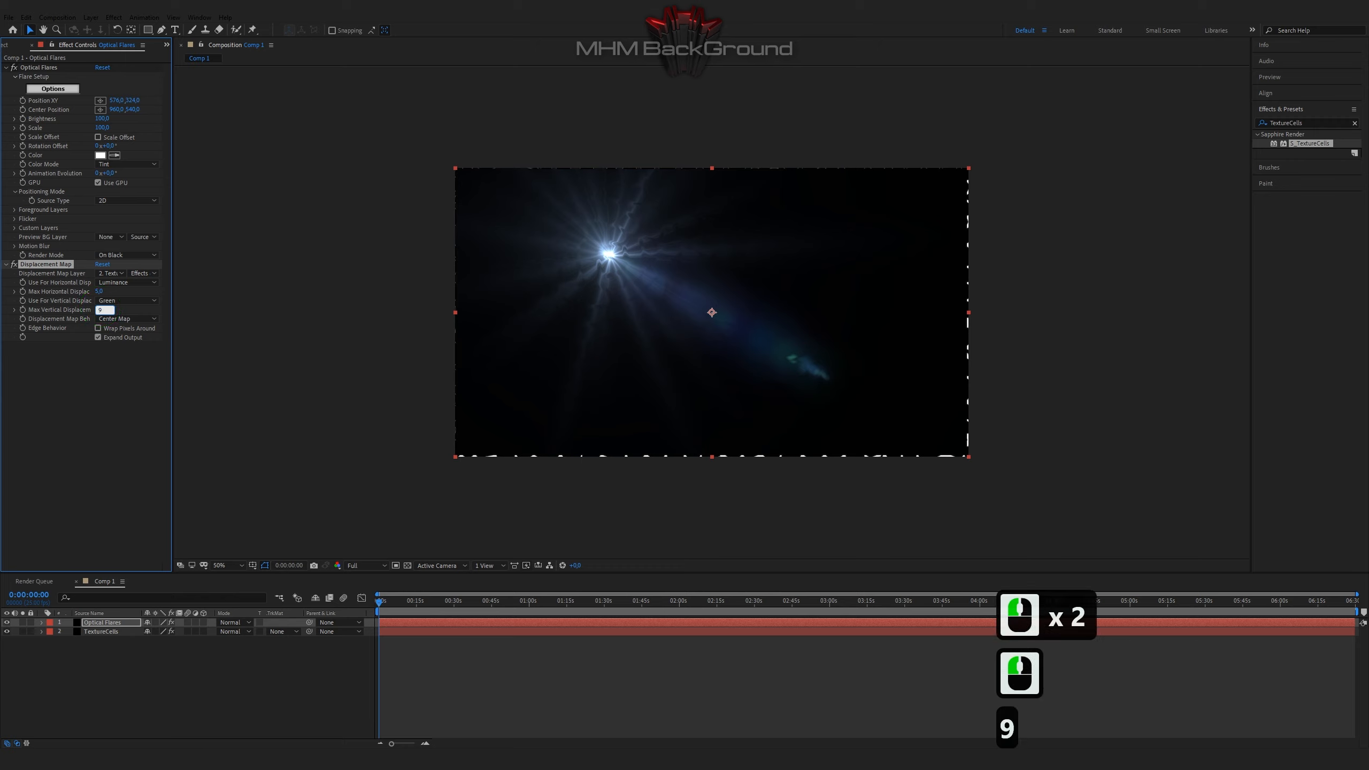
text(6)
- Enable Wrap Pixels Around for the Displacement Map's edge behavior
click(97, 328)
click(97, 329)
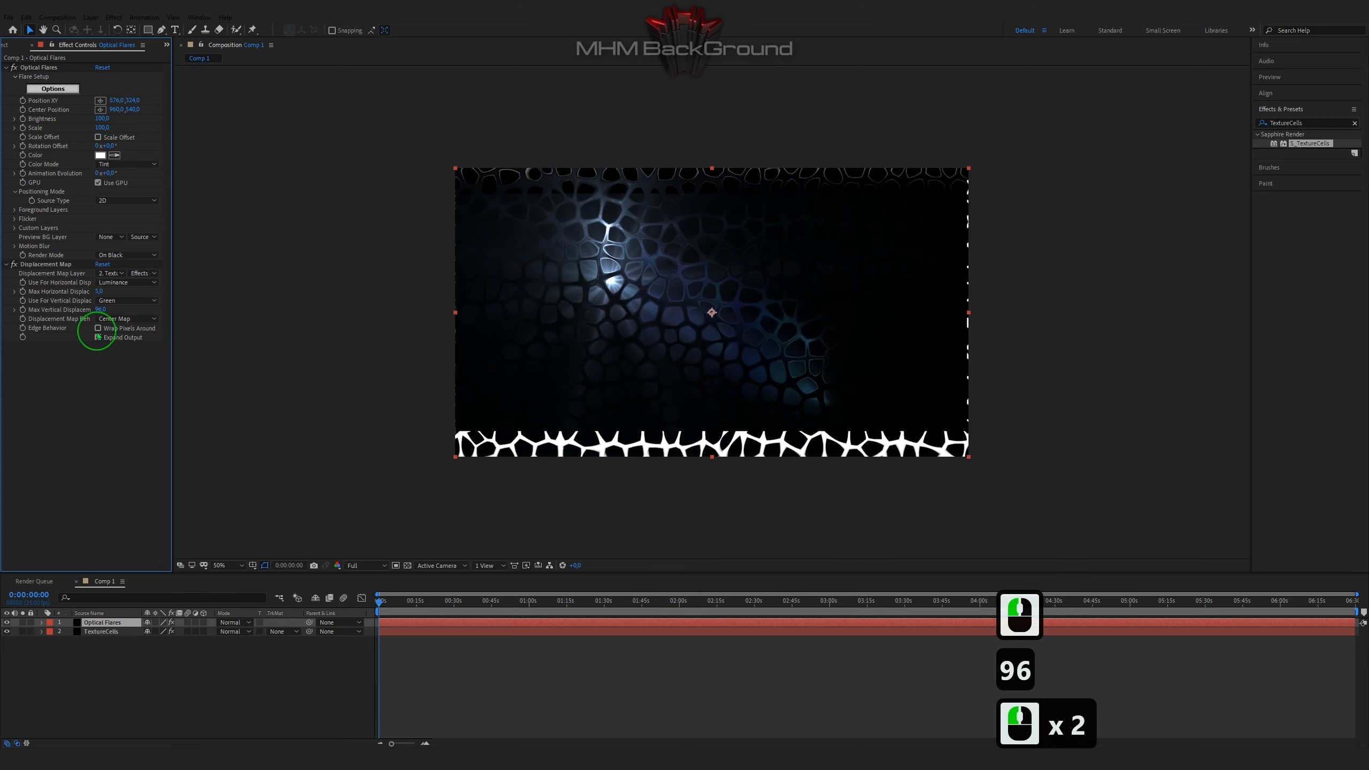
click(97, 329)
click(101, 389)
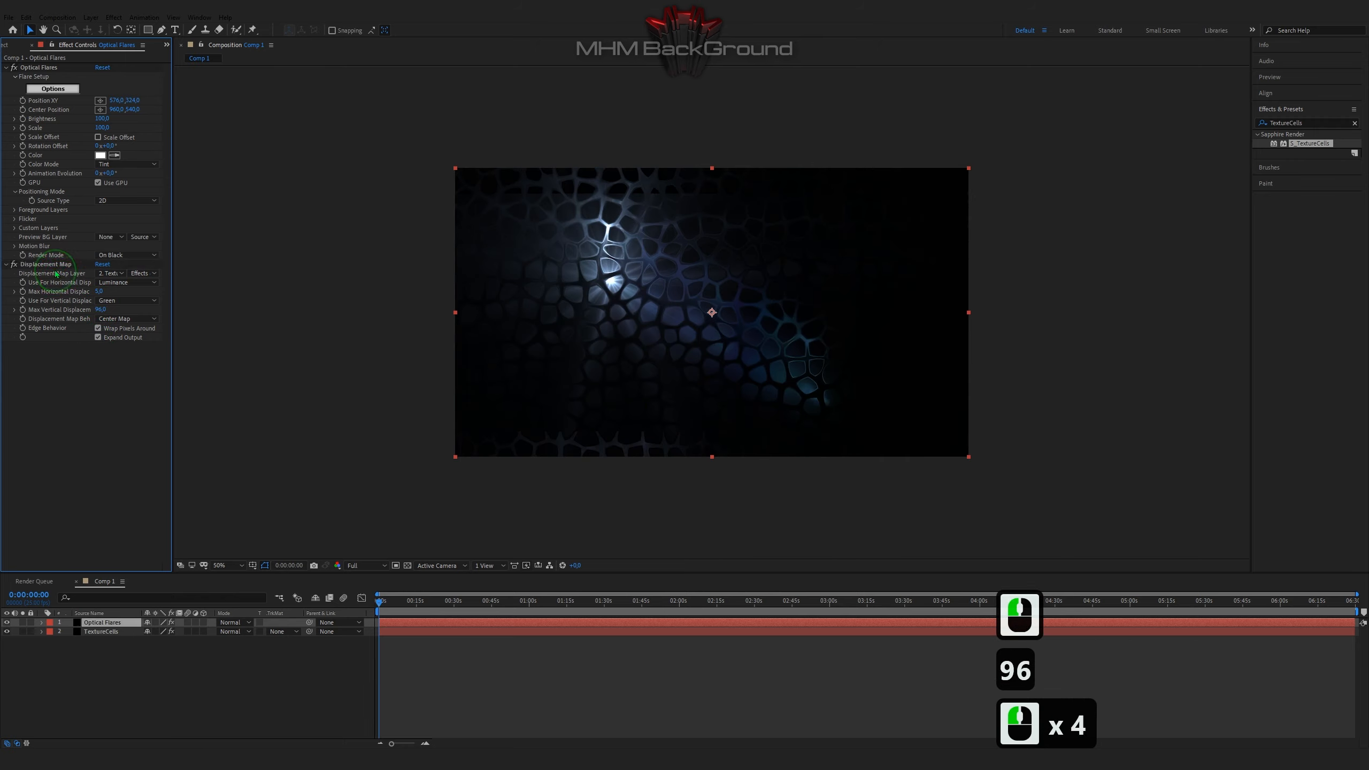
- Set the Optical Flares Position XY to 205 horizontally and 456.5 vertically
click(118, 100)
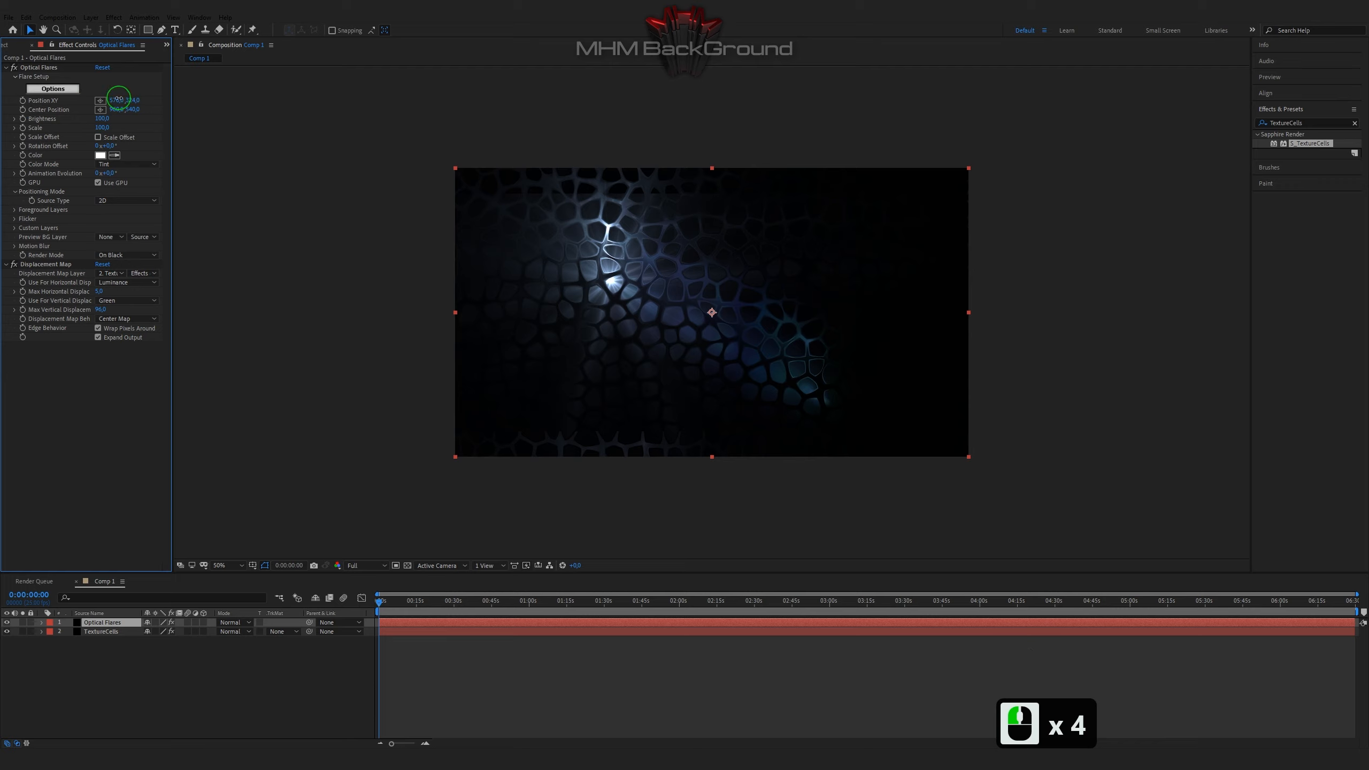
text(1230)
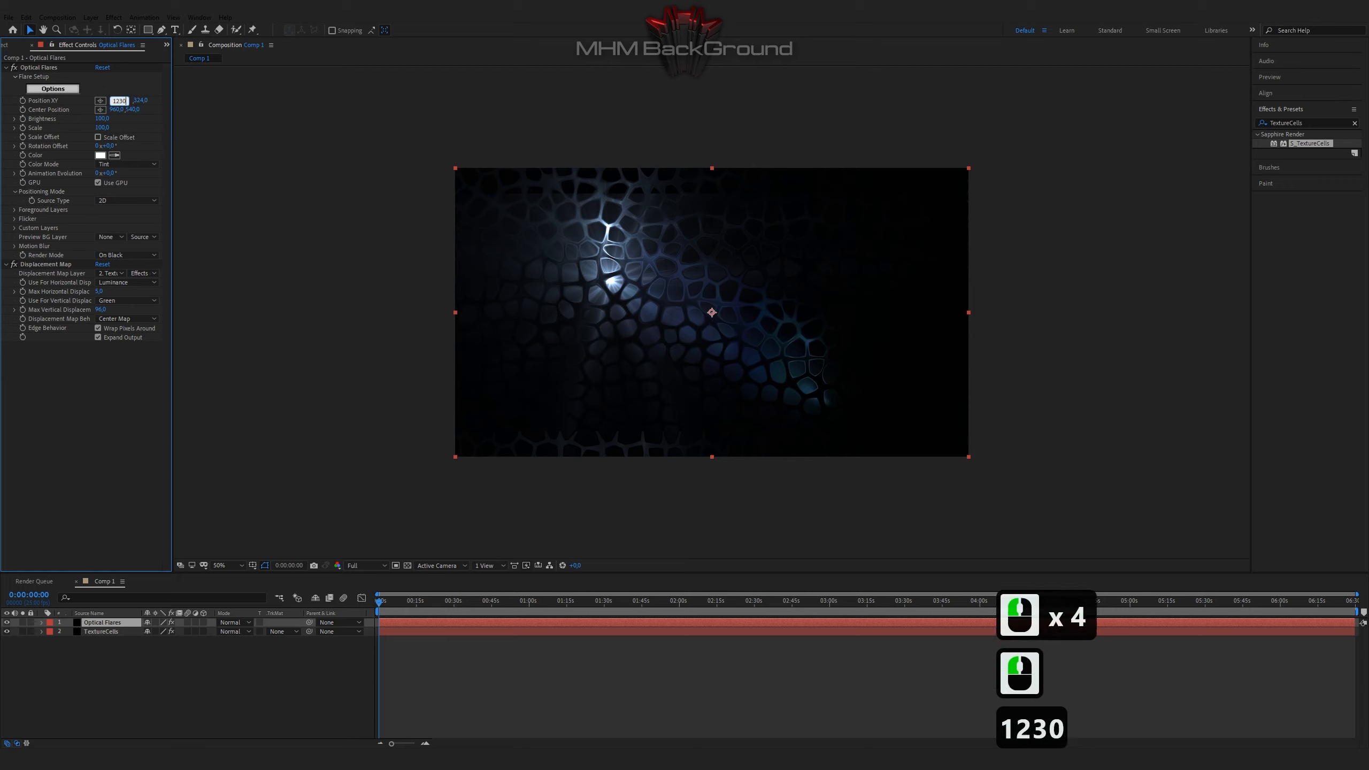
text(/6)
key(Tab)
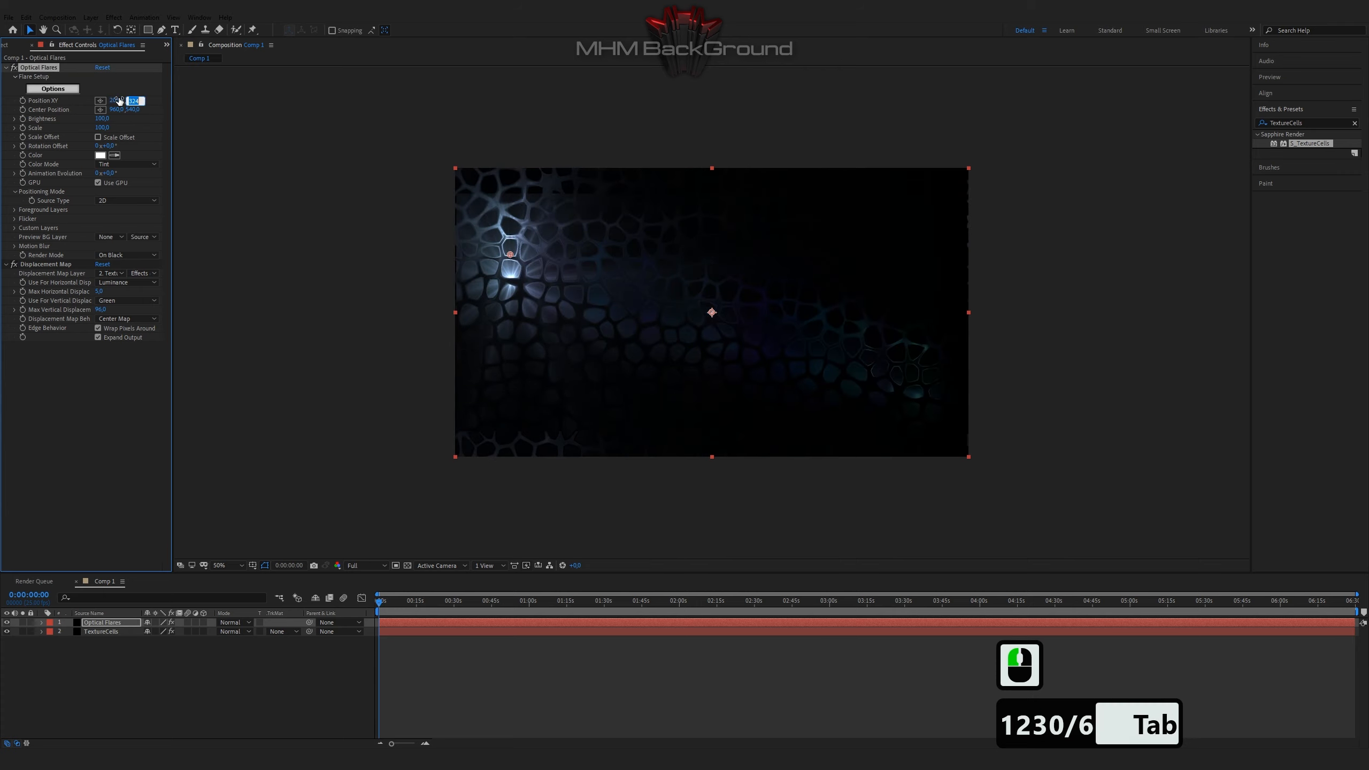
text(456/)
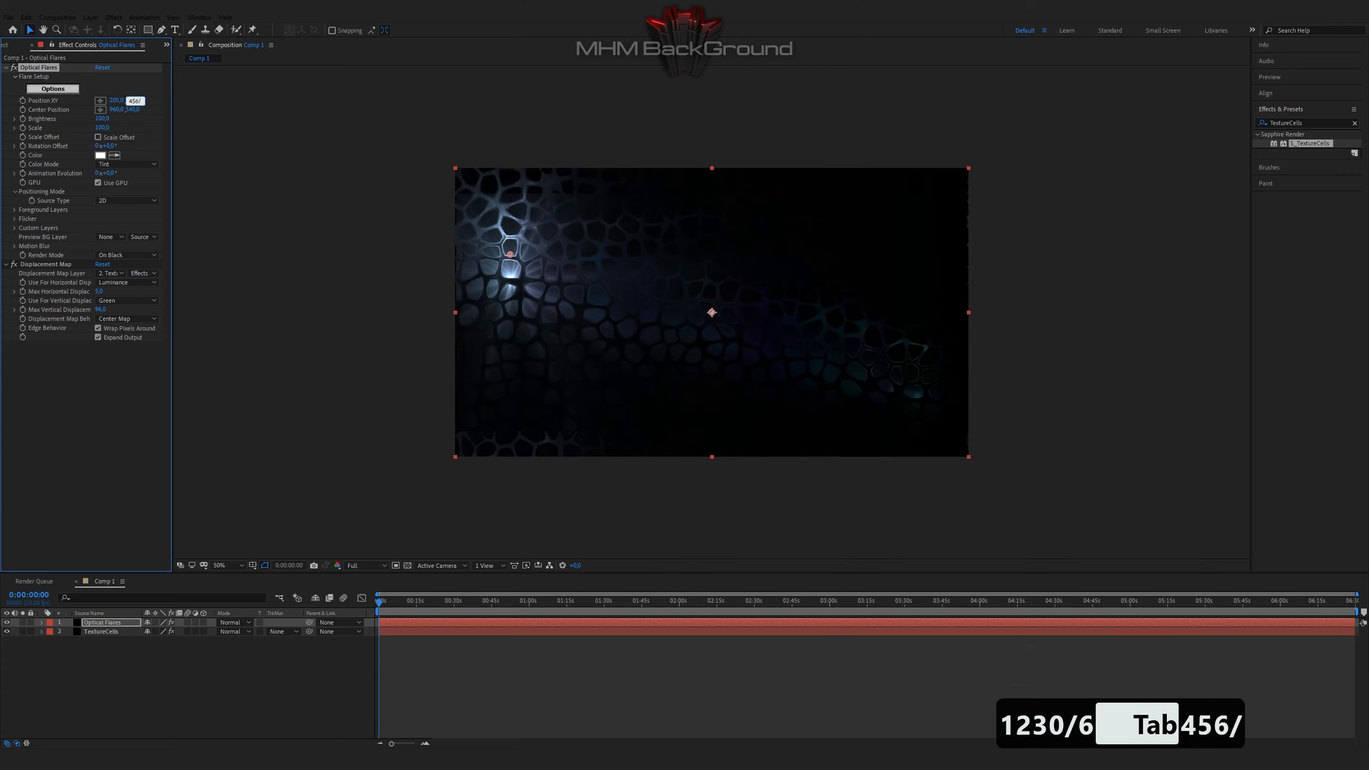
text(5)
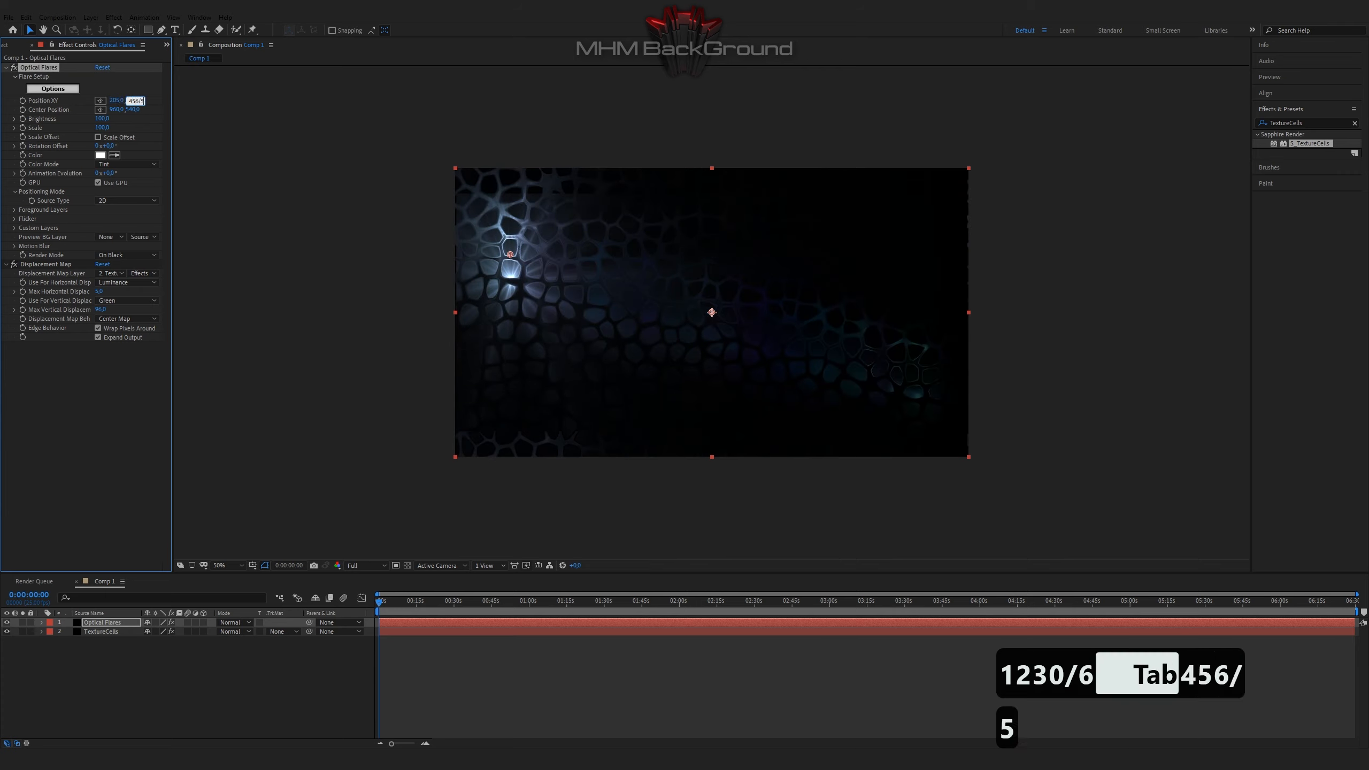
key(BackSpace)
key(BackSpace)
text(.5)
key(Return)
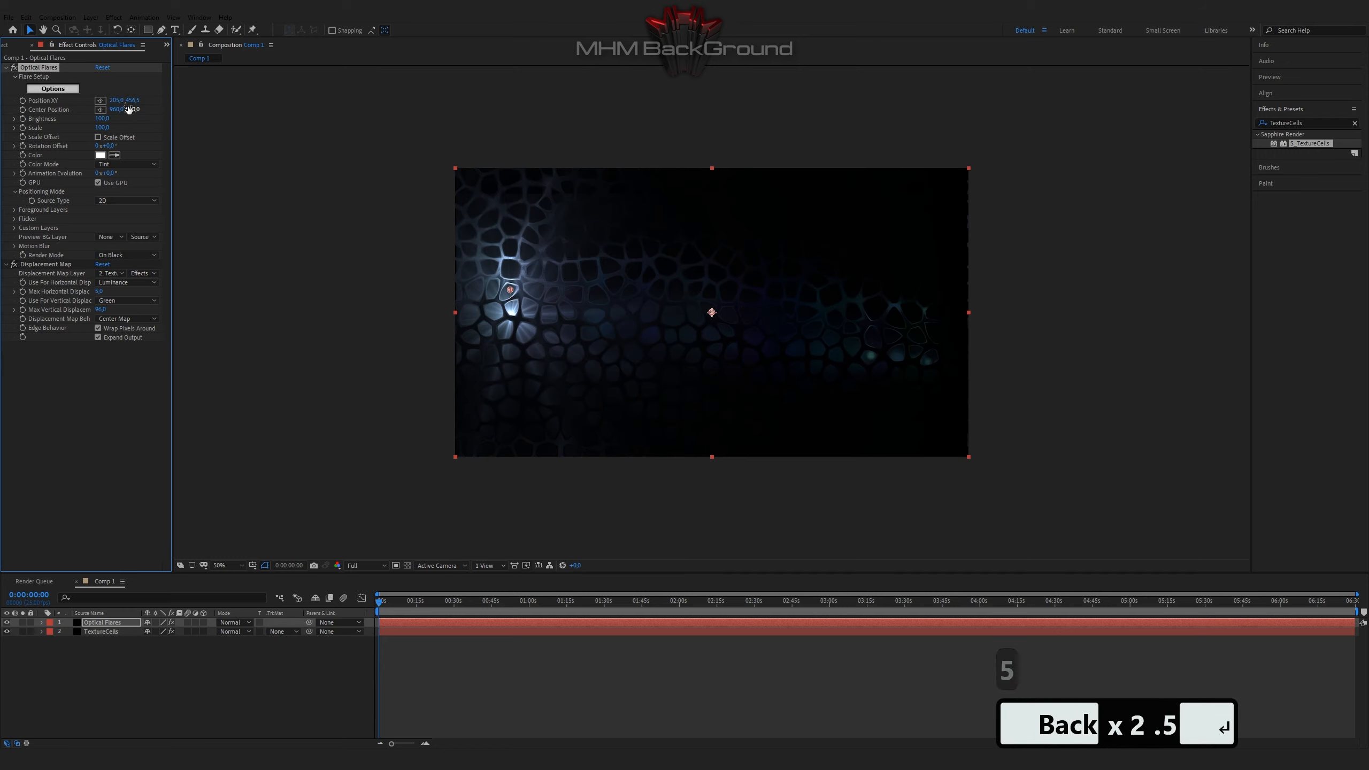
- Correct the flare's horizontal position to 1230.6 and set the flare Scale to 140
click(118, 106)
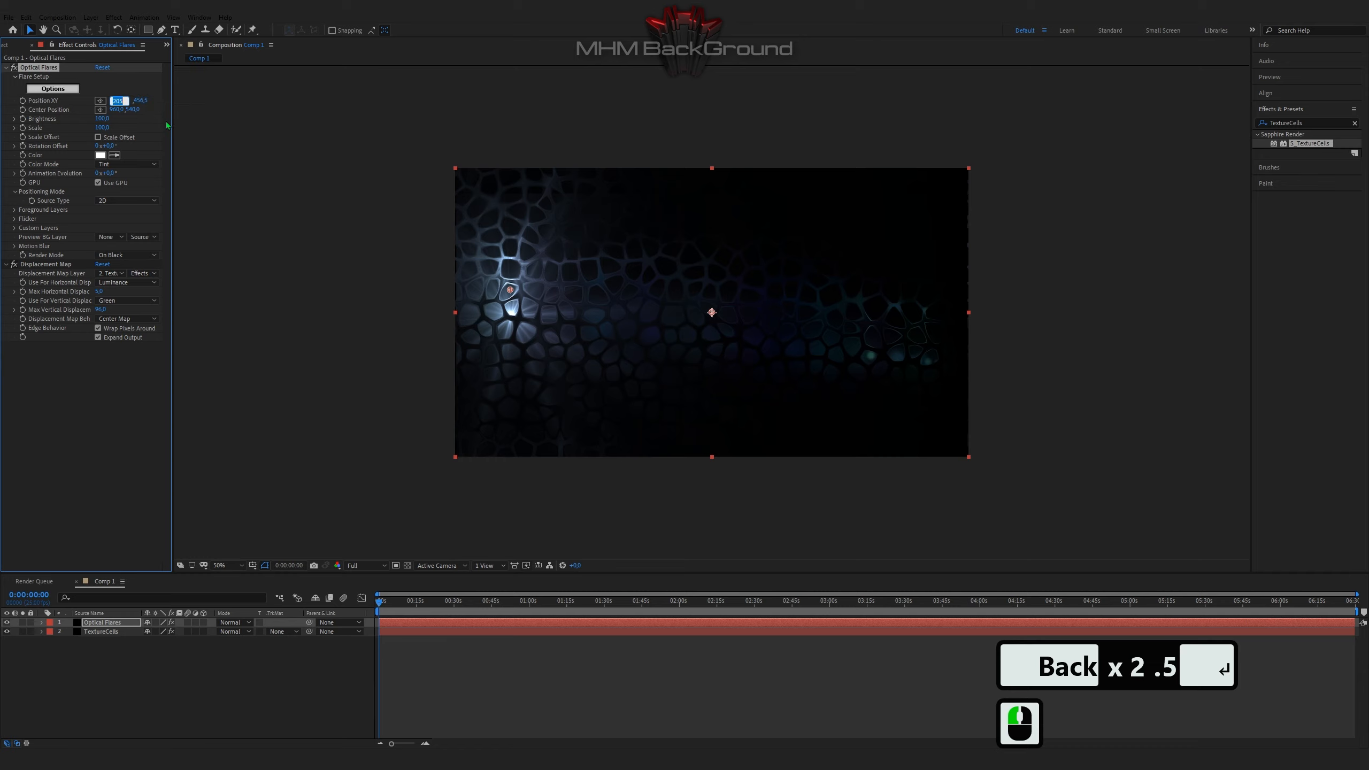
text(1230)
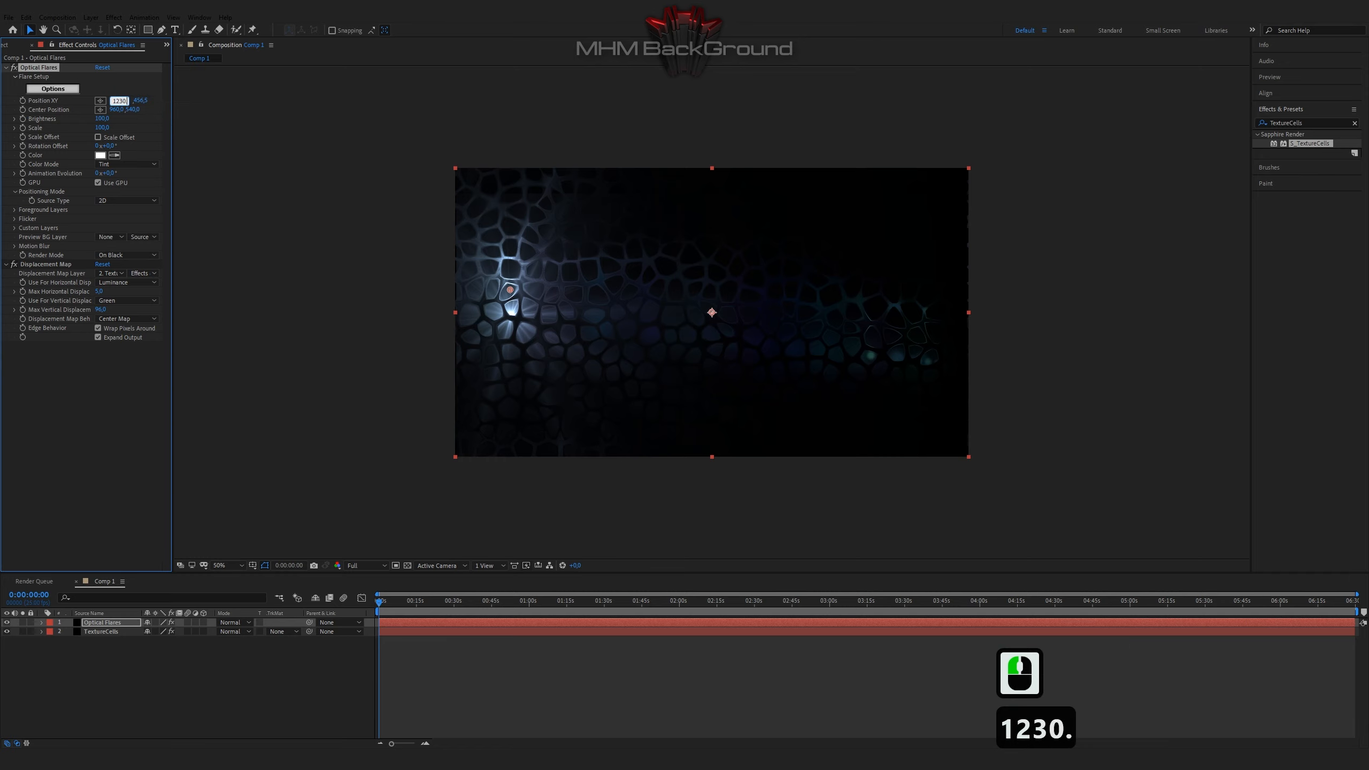
key(Return)
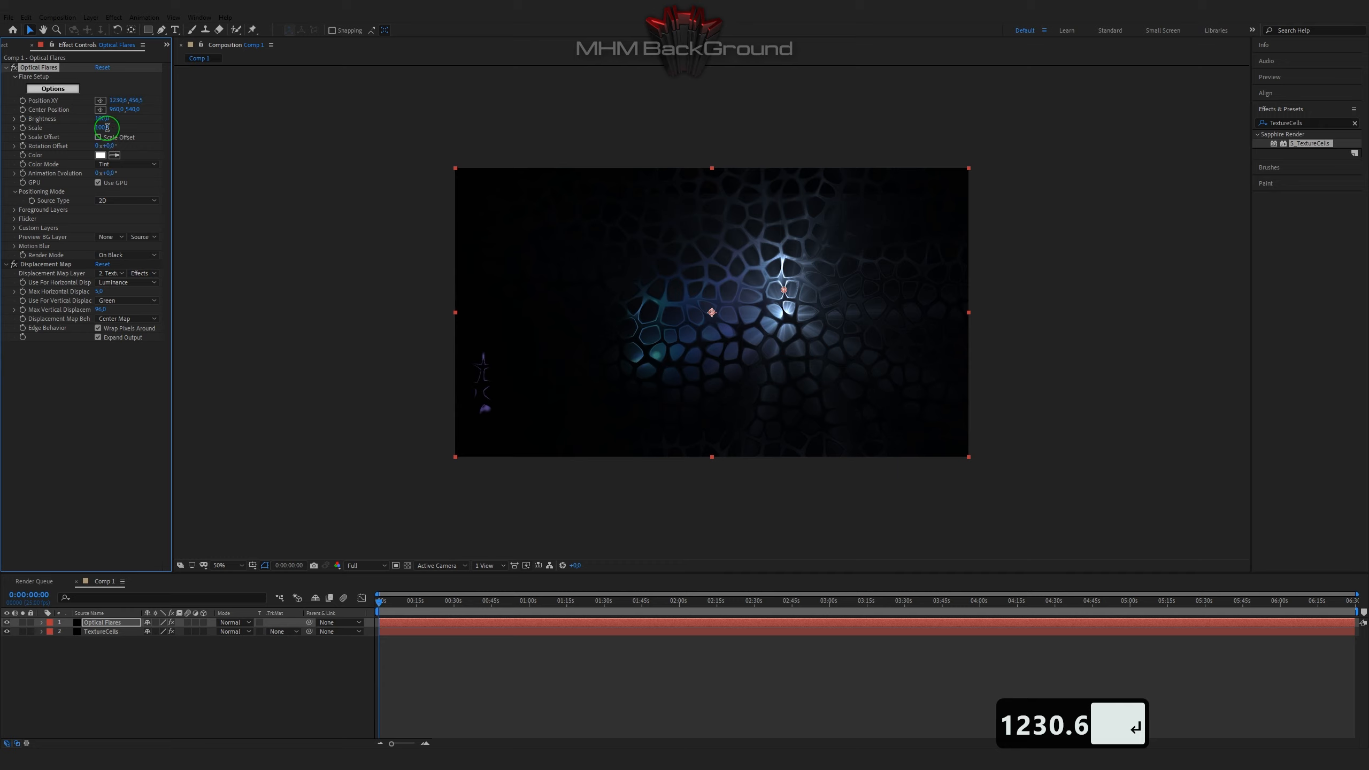
text(140)
click(127, 133)
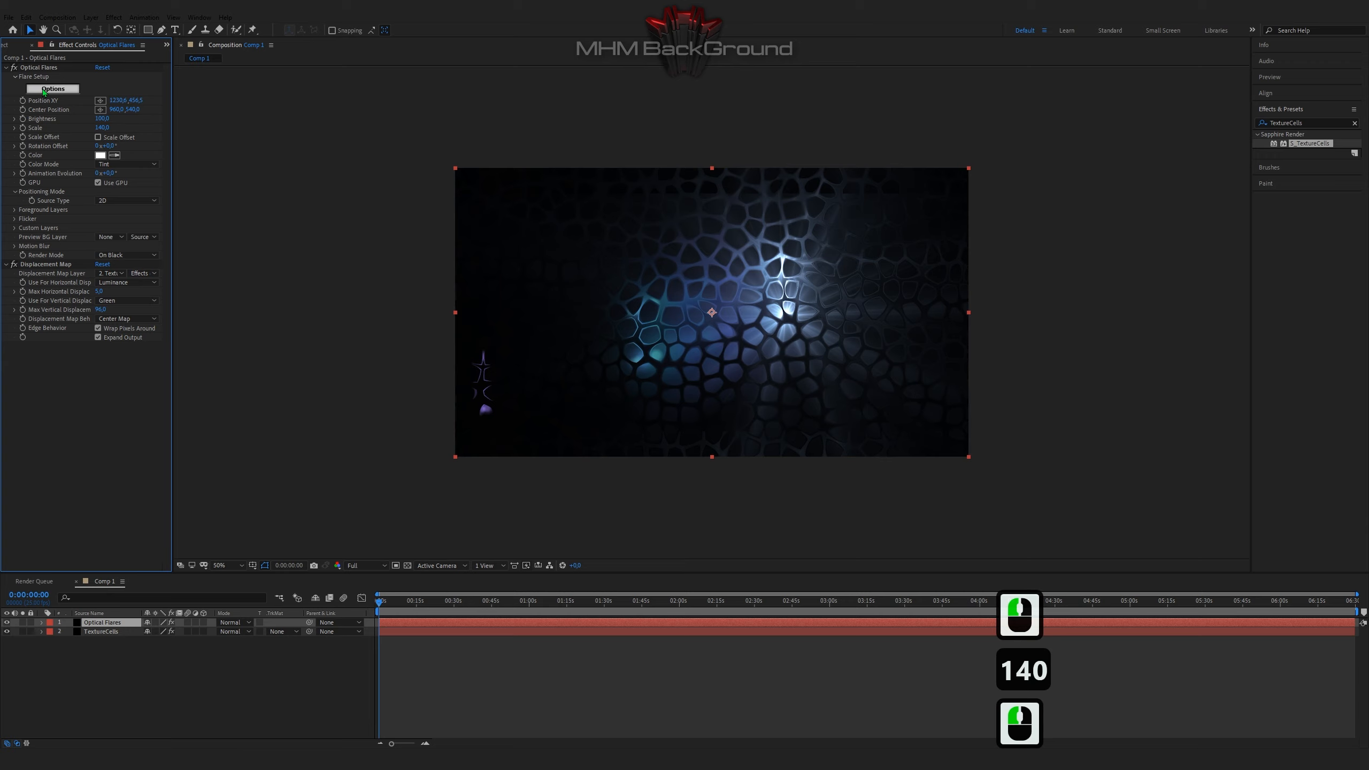
click(45, 89)
click(846, 220)
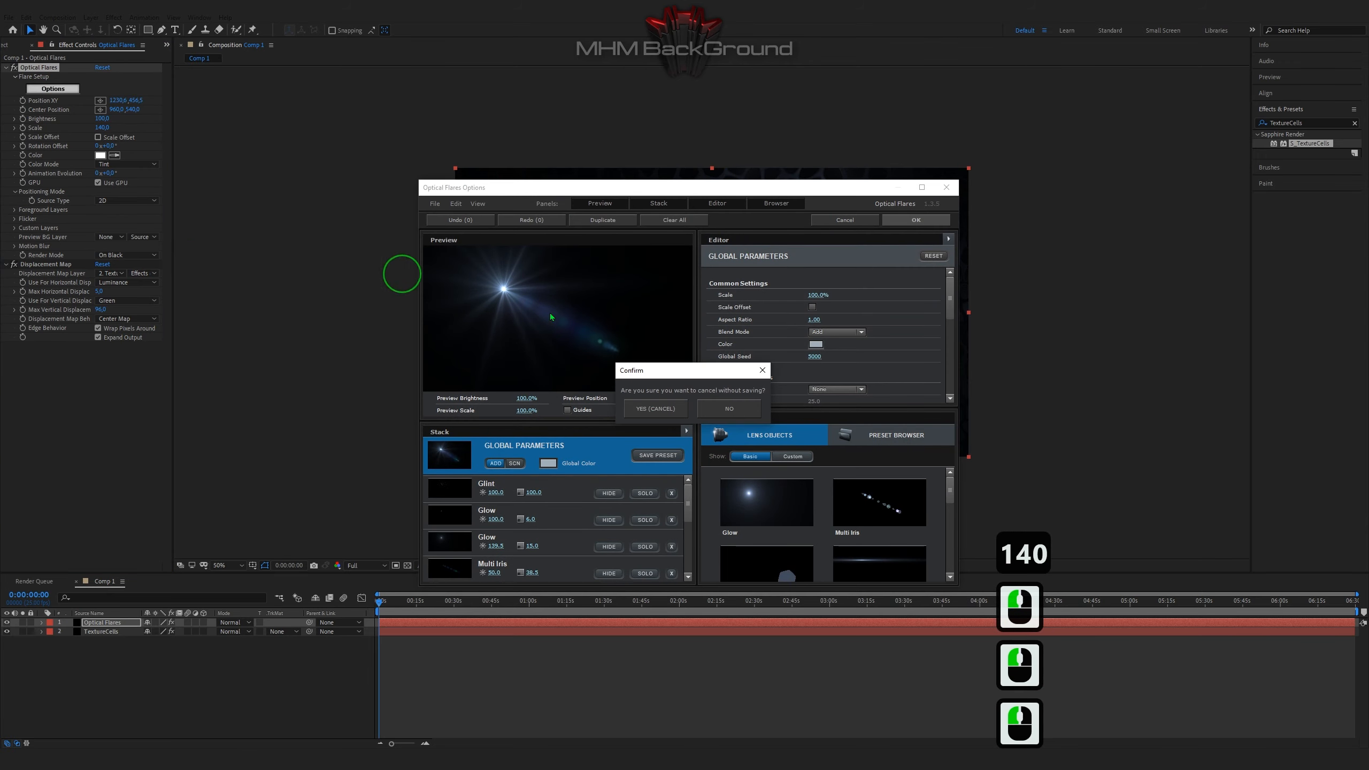
click(656, 408)
- Set the flare's Rotation Offset to 35 degrees
click(138, 169)
click(112, 146)
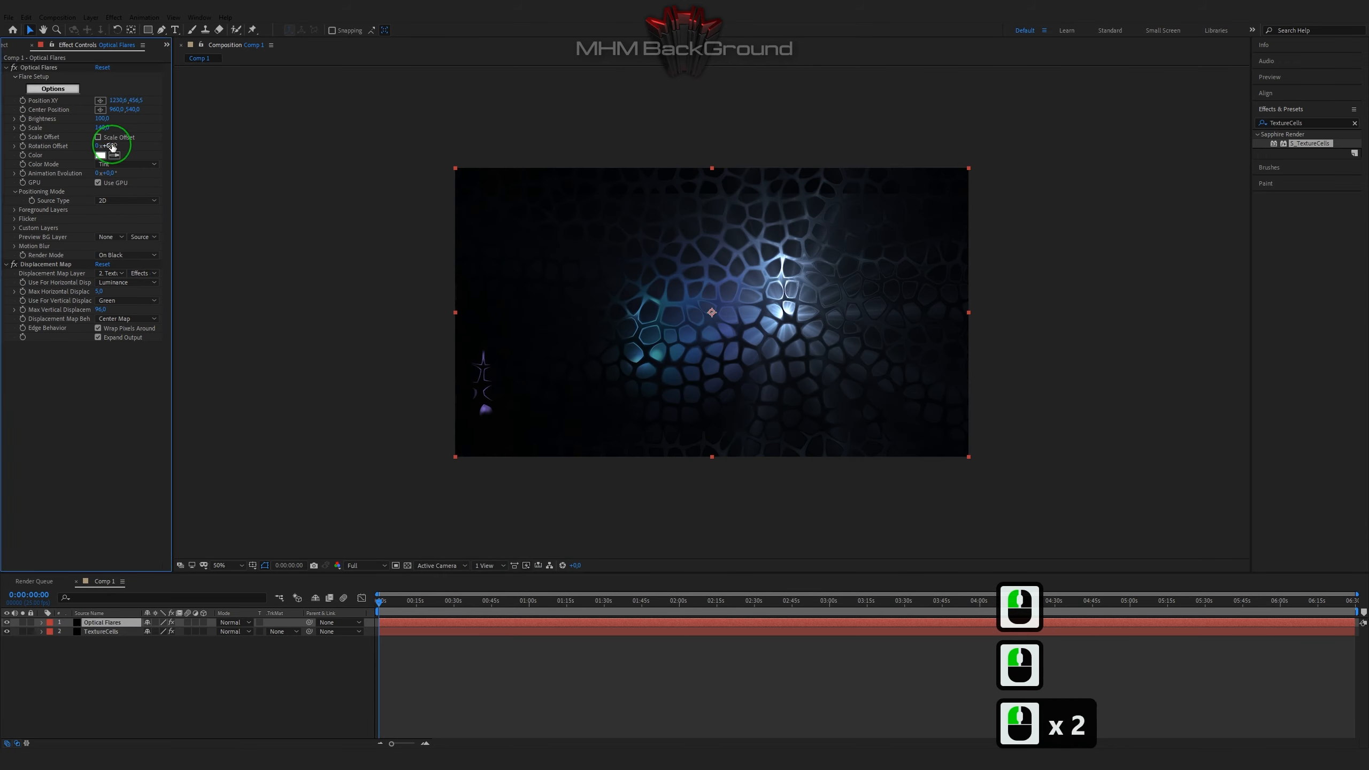
text(35)
click(144, 155)
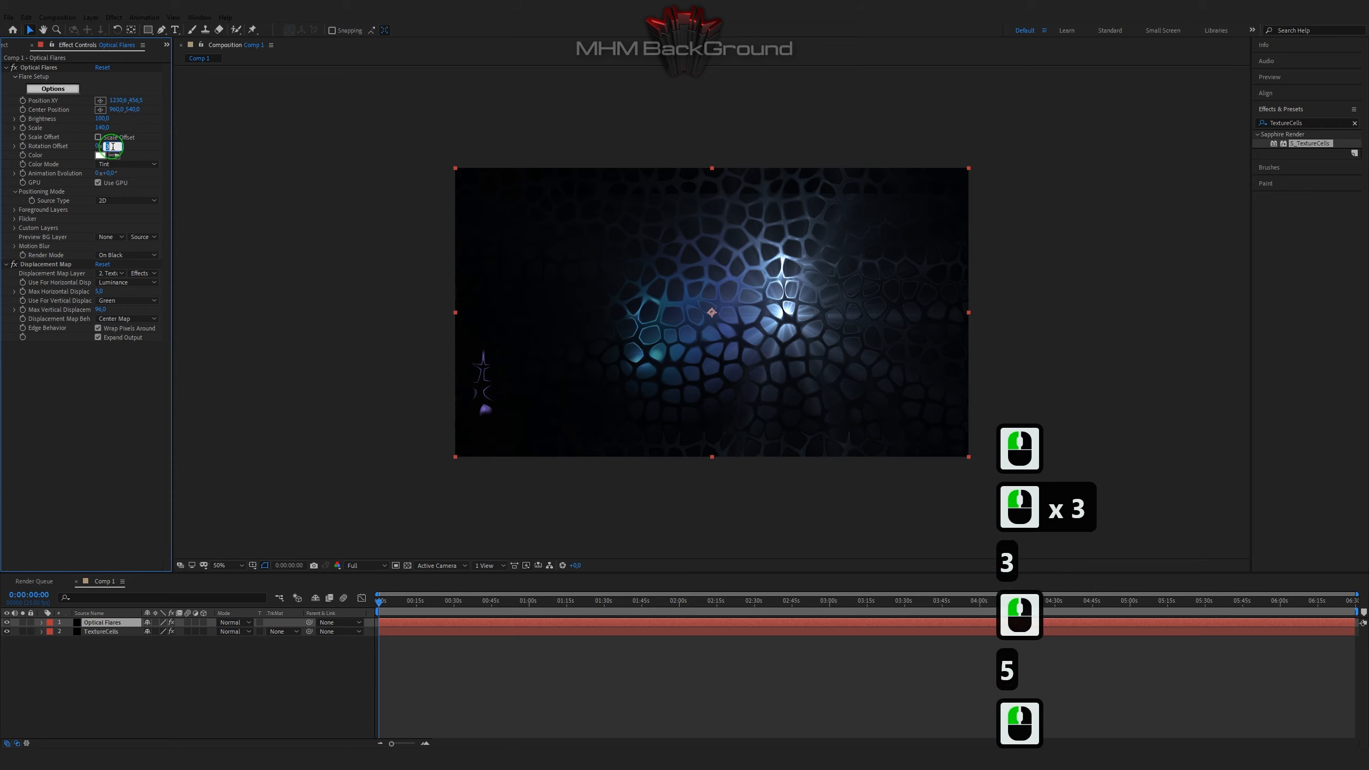
- Open the Optical Flares options and remove every lens object from the stack
click(53, 89)
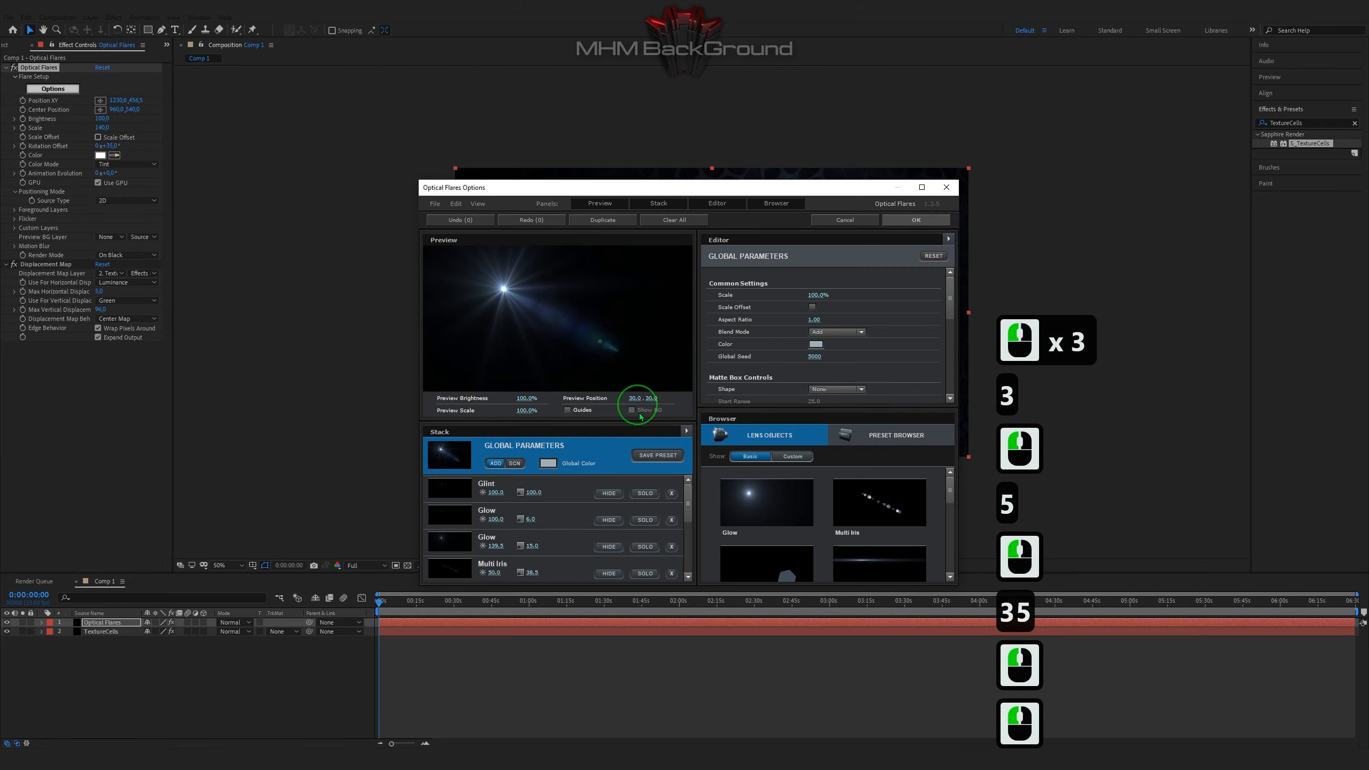
click(671, 493)
click(671, 493)
click(672, 493)
click(671, 493)
click(672, 493)
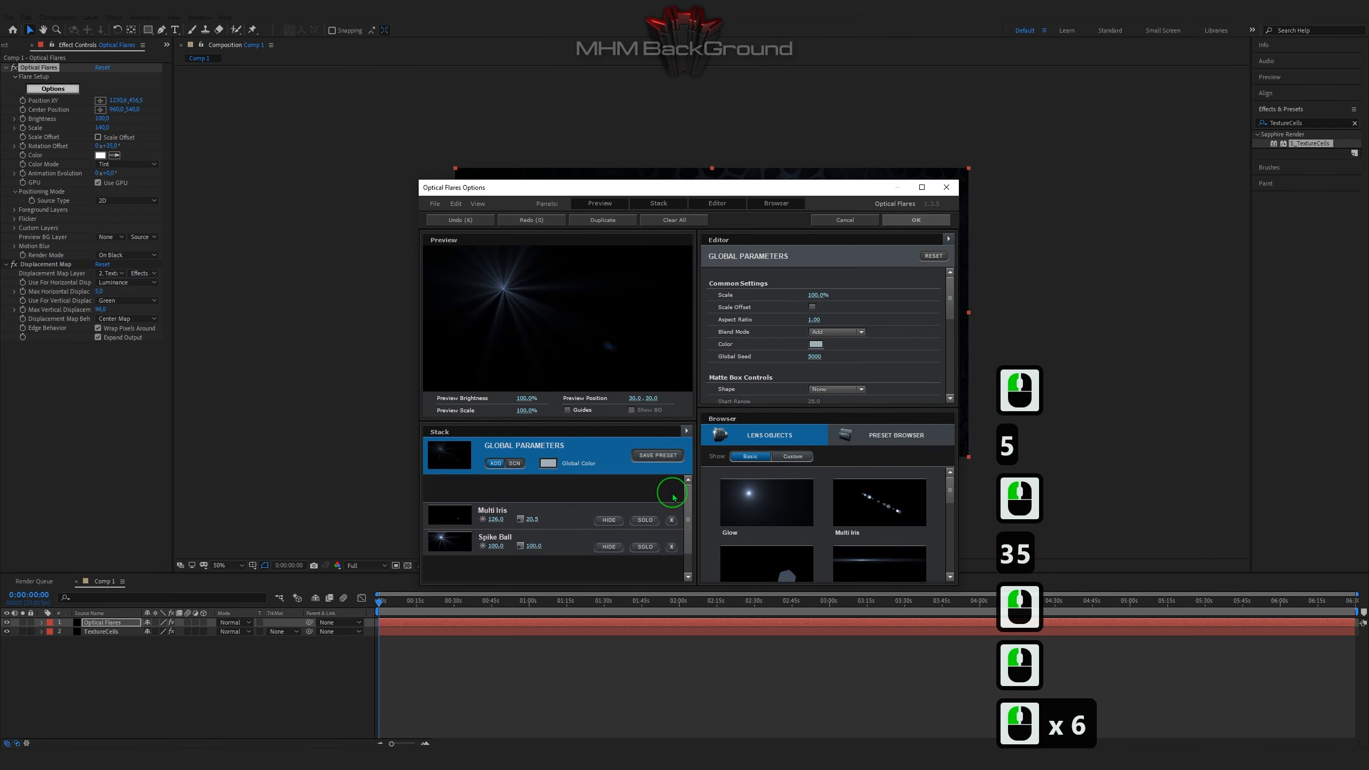
click(672, 493)
click(671, 492)
click(672, 493)
- Add a Glow lens object to the flare and set its Distance to 100
click(765, 502)
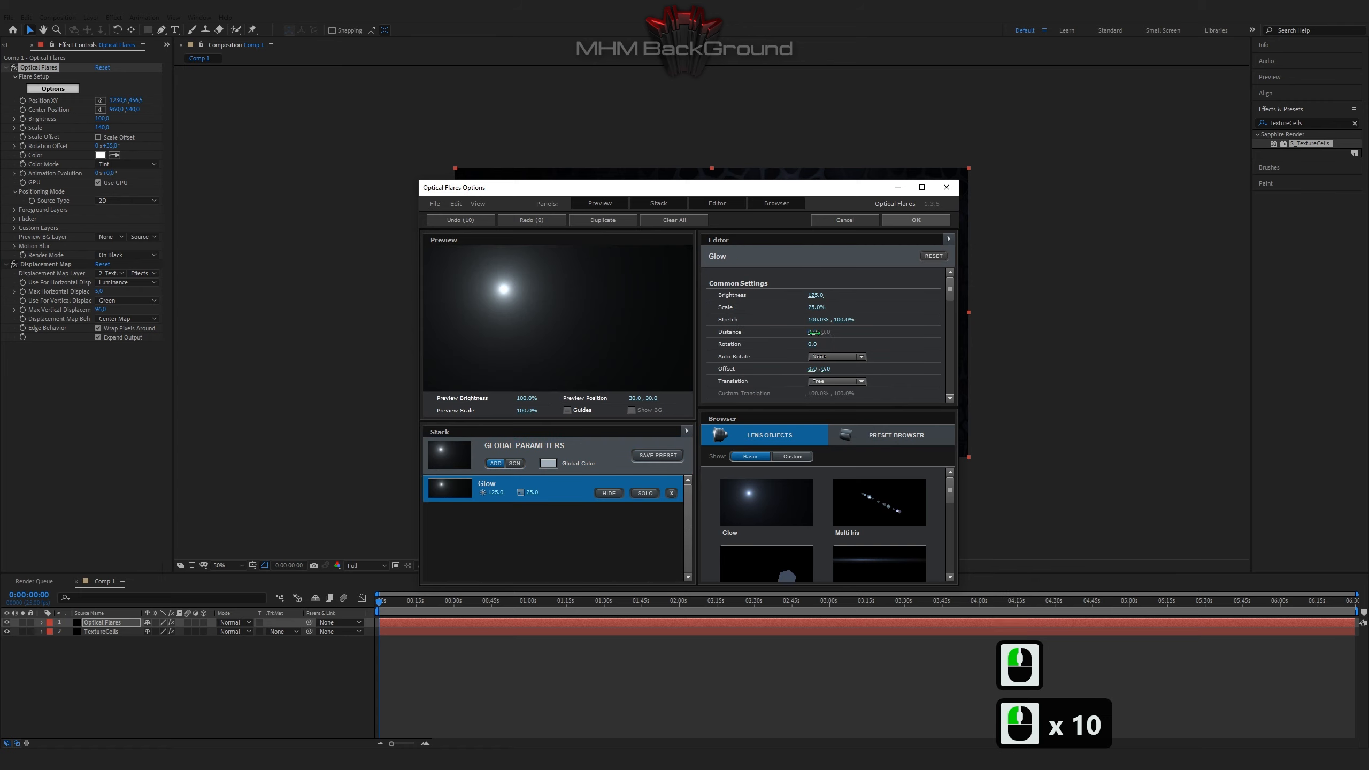
drag(814, 331, 922, 335)
click(814, 332)
text(100)
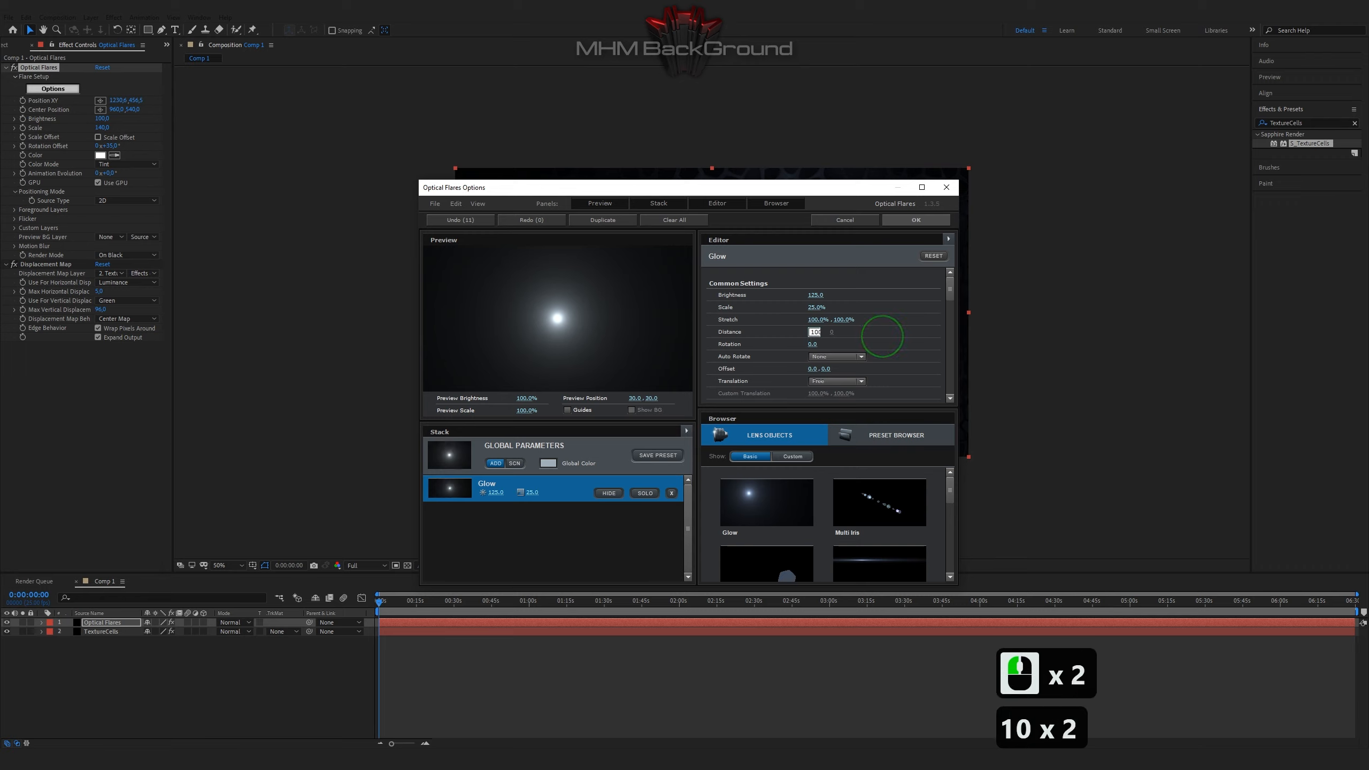
click(881, 338)
- Add a Streak lens object with white as gradient Color 1 and black as Color 2
click(869, 553)
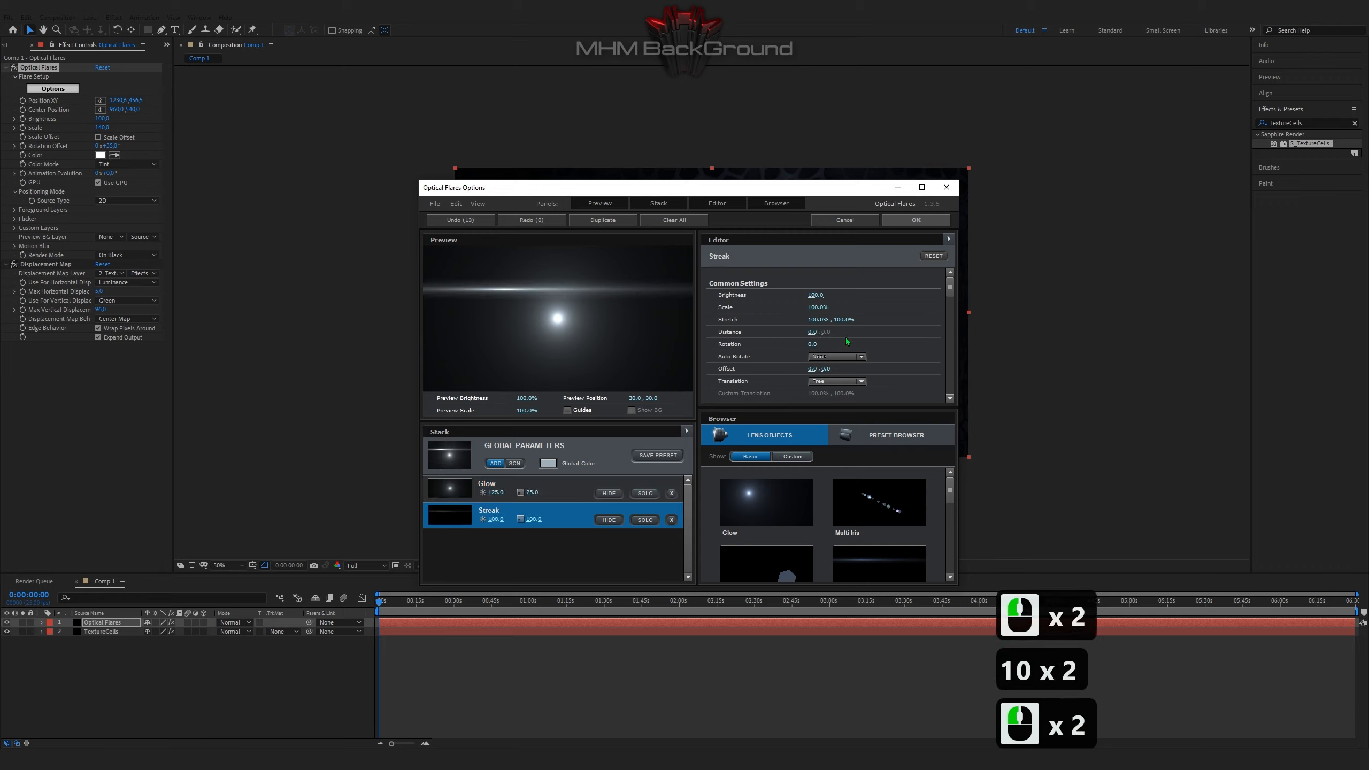
scroll(870, 359, down, 2)
click(820, 302)
drag(797, 287, 697, 220)
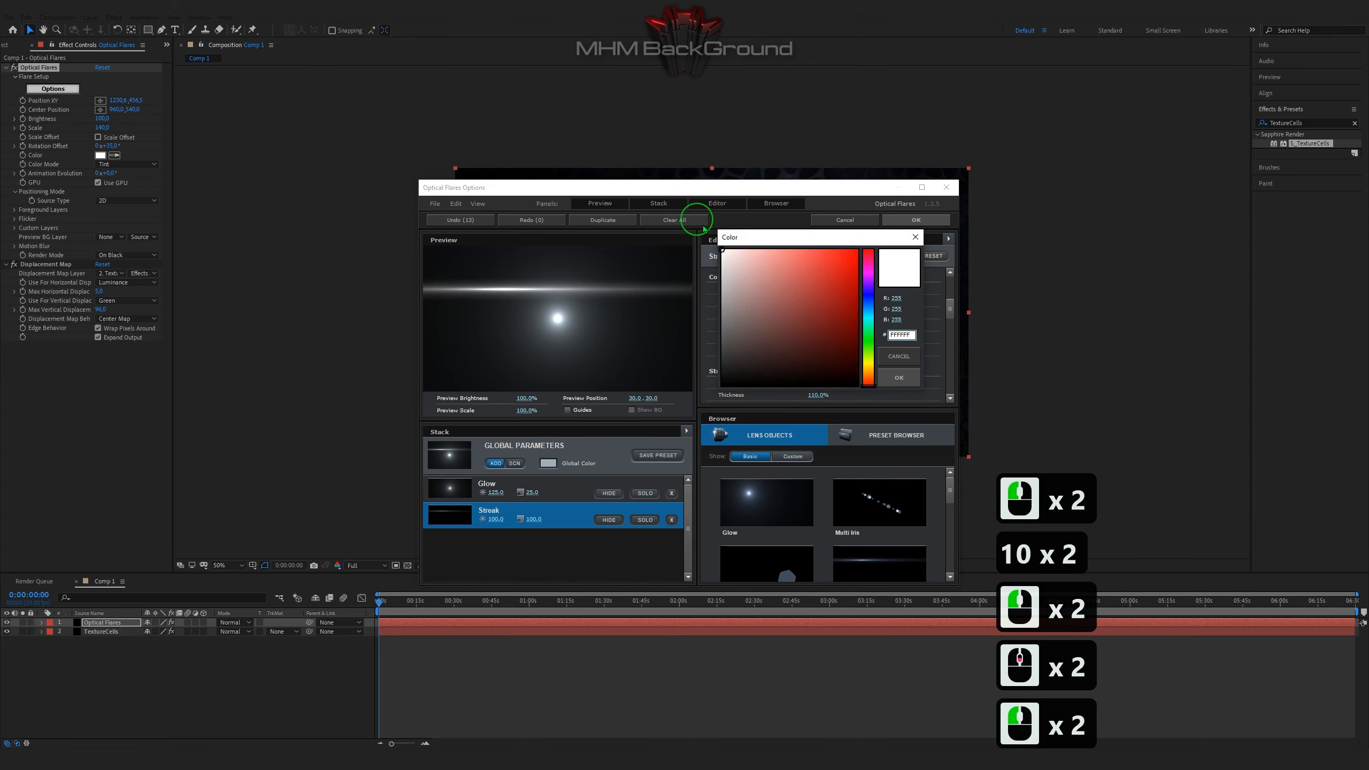
click(894, 378)
click(817, 313)
drag(827, 329, 877, 403)
click(899, 393)
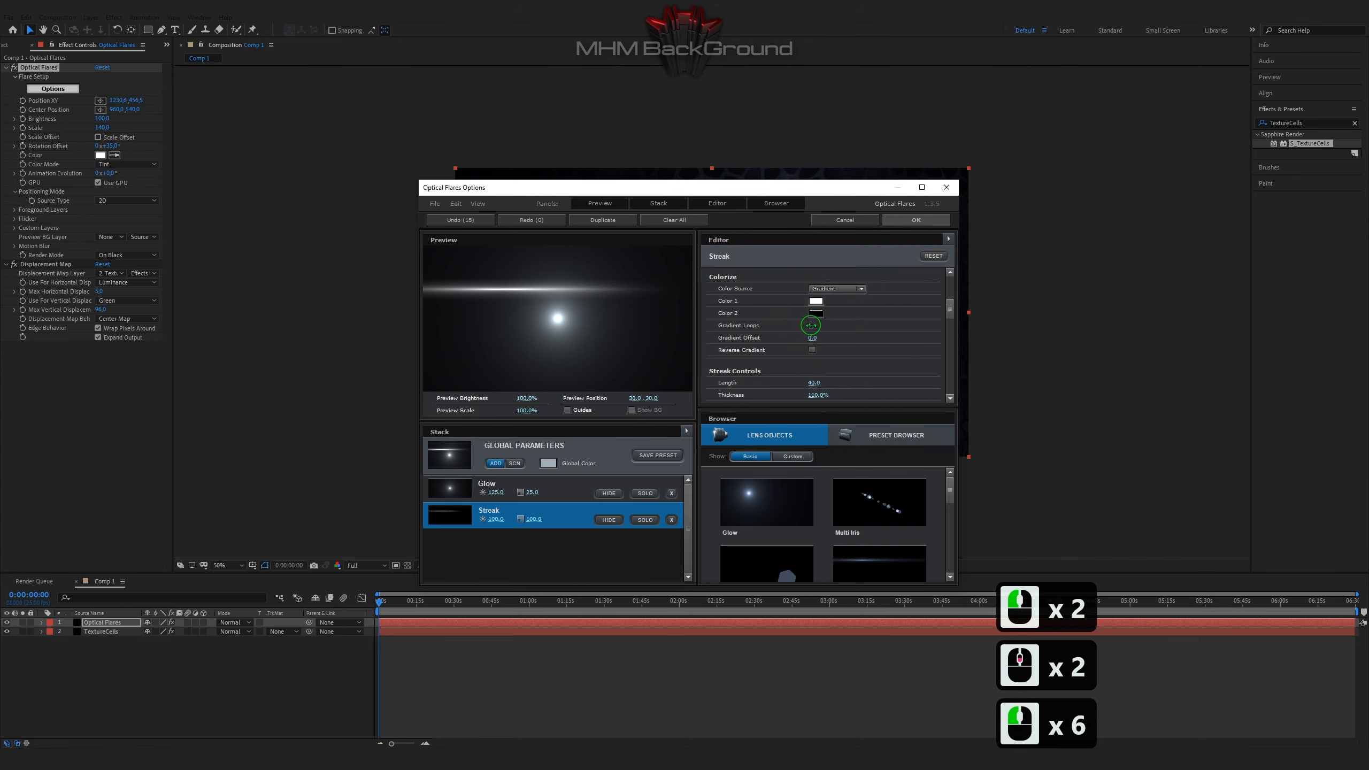
- Set the streak's Gradient Loops to 10 and its Distance to -100
click(812, 326)
text(11)
click(878, 405)
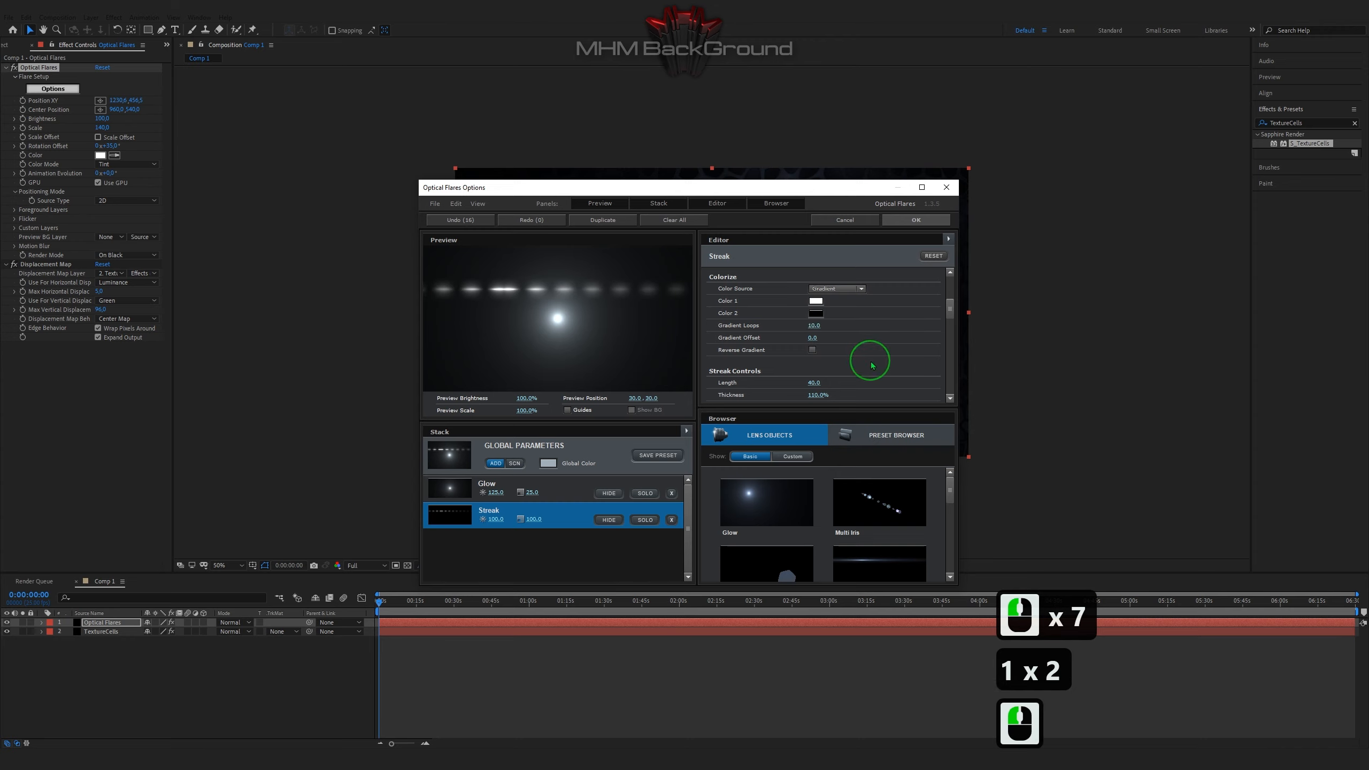
scroll(868, 359, up, 3)
click(812, 332)
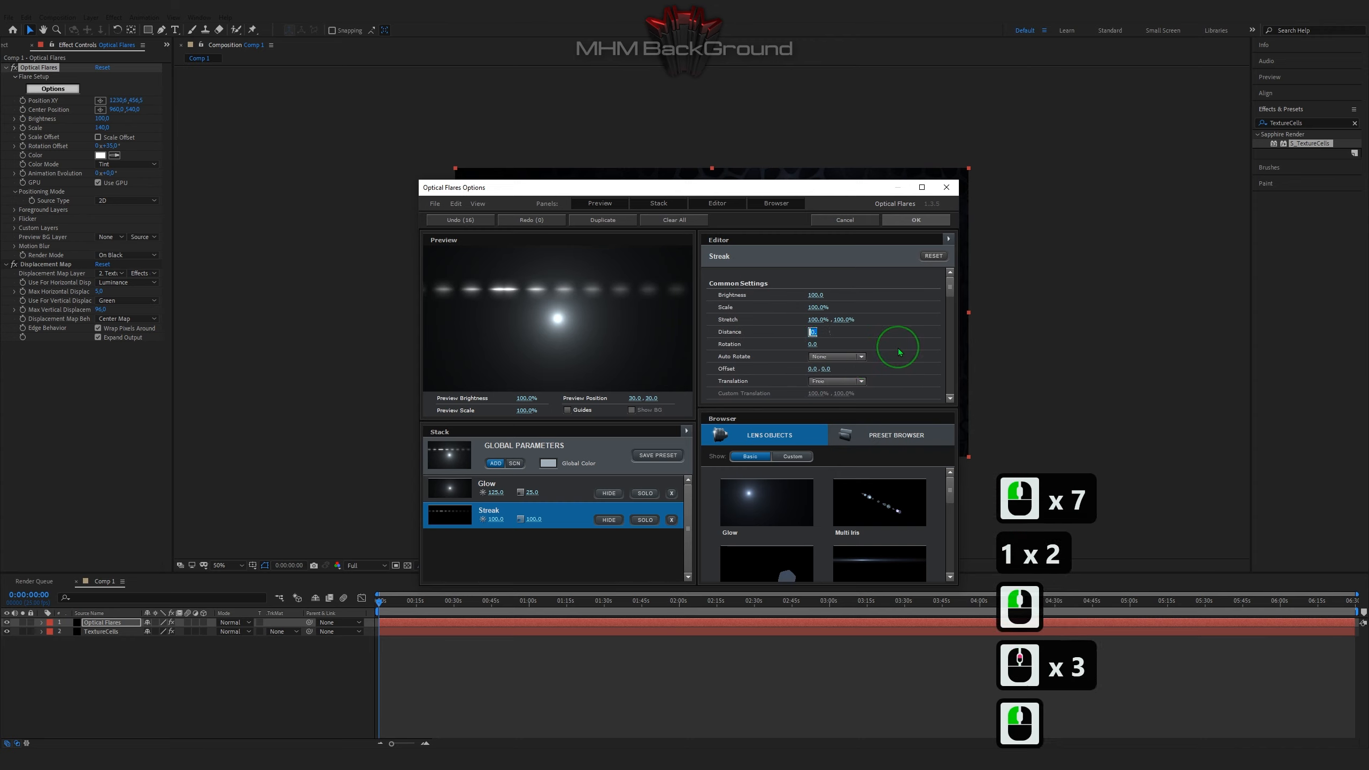
text(-100)
key(Return)
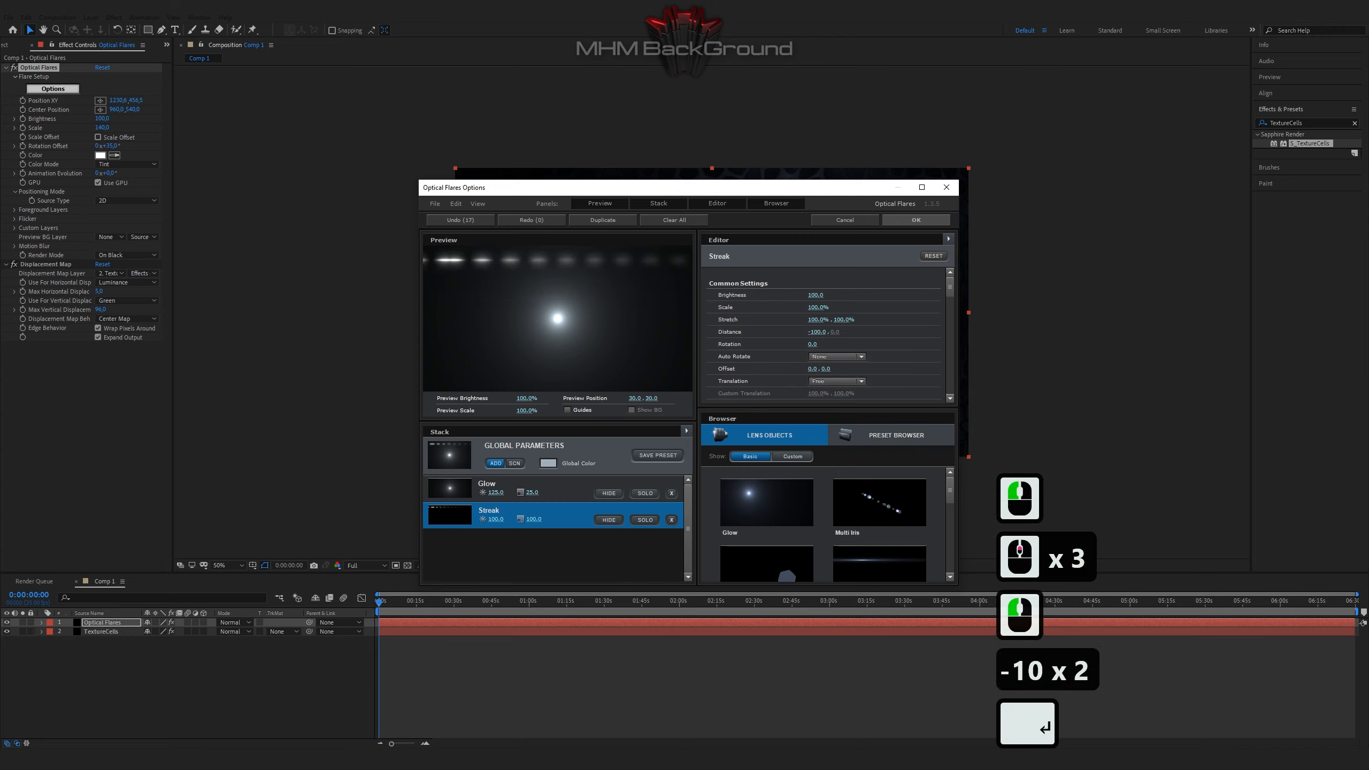
- Duplicate the streak and shift the copy's Distance to about 100, level with the glow
key(ctrl+c)
key(ctrl+d)
drag(814, 331, 1035, 344)
- Duplicate the centre streak and set the new copy's Distance to 300
key(ctrl+c)
key(ctrl+d)
click(818, 332)
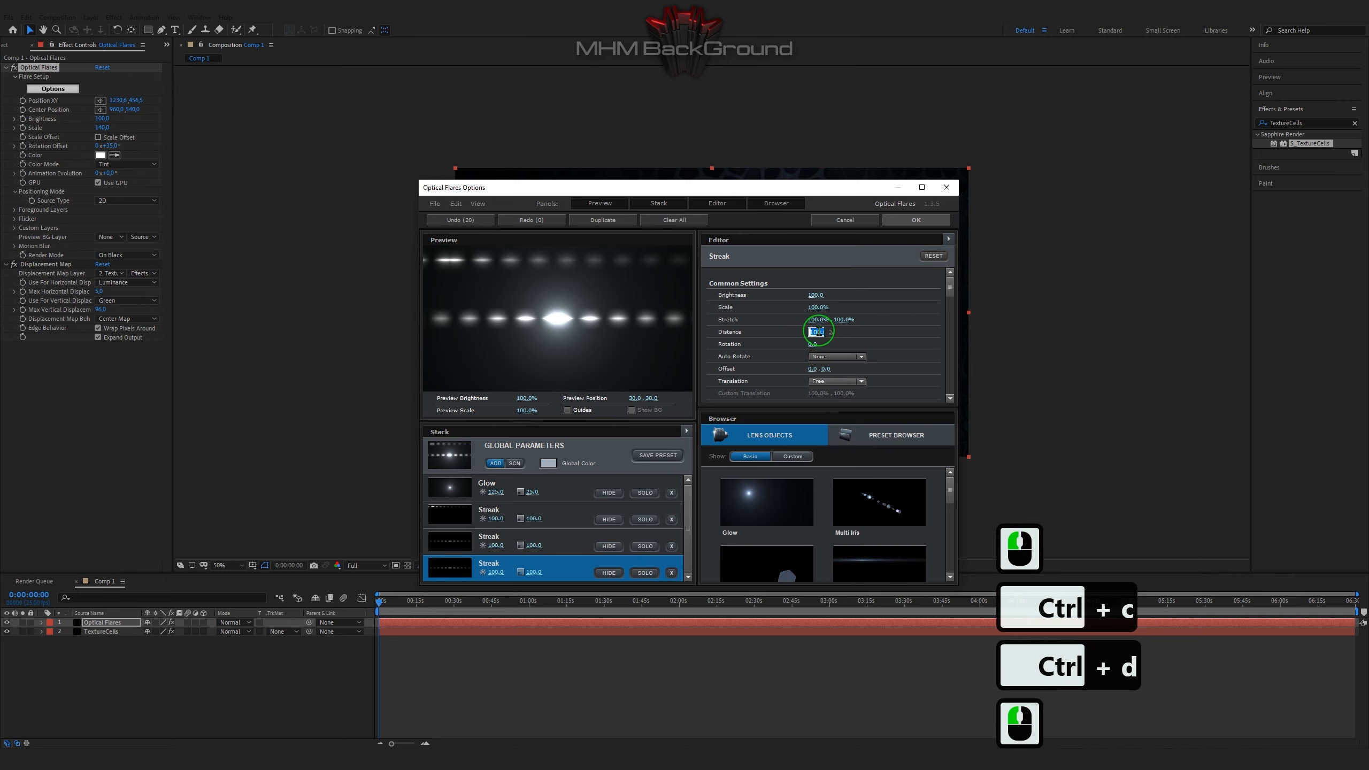
text(300)
key(Return)
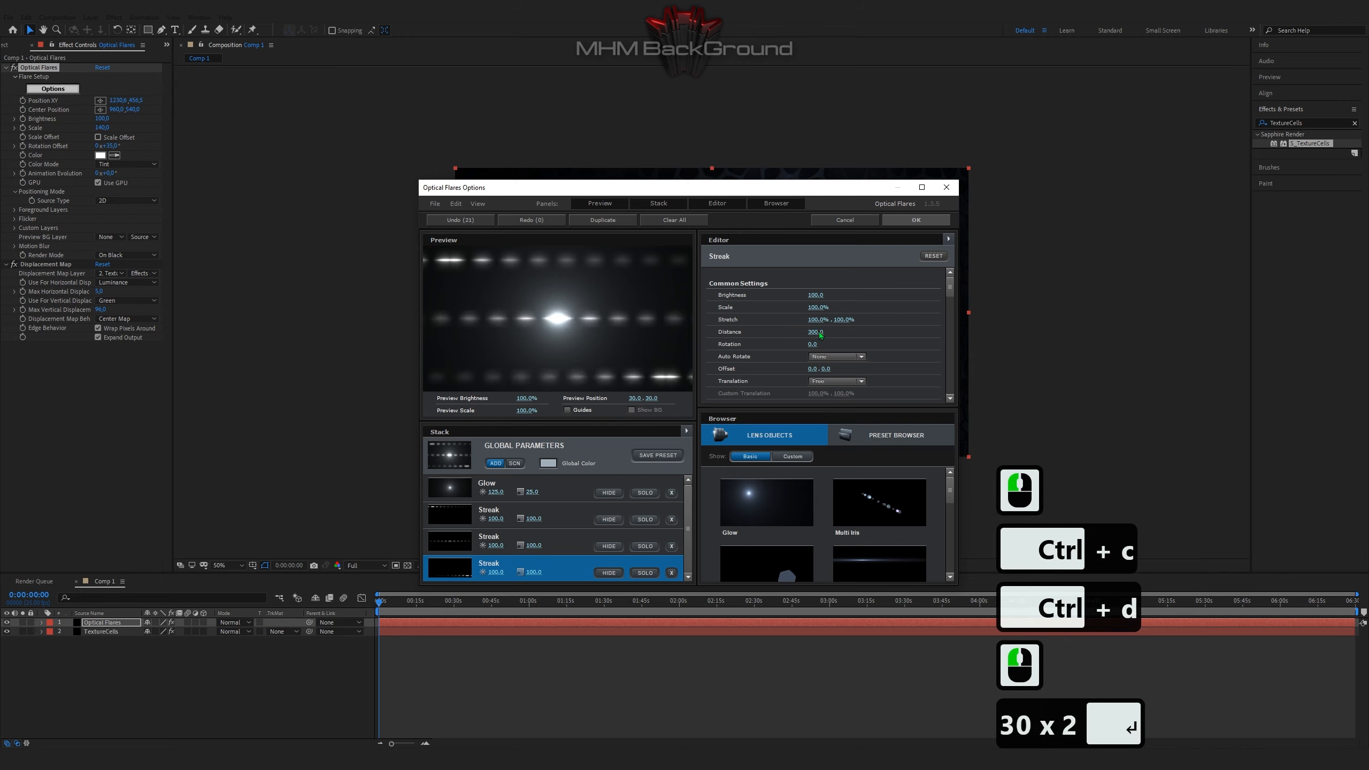
- Duplicate the first streak in the stack and set the copy's Distance to 0
click(575, 517)
key(ctrl+c)
key(ctrl+d)
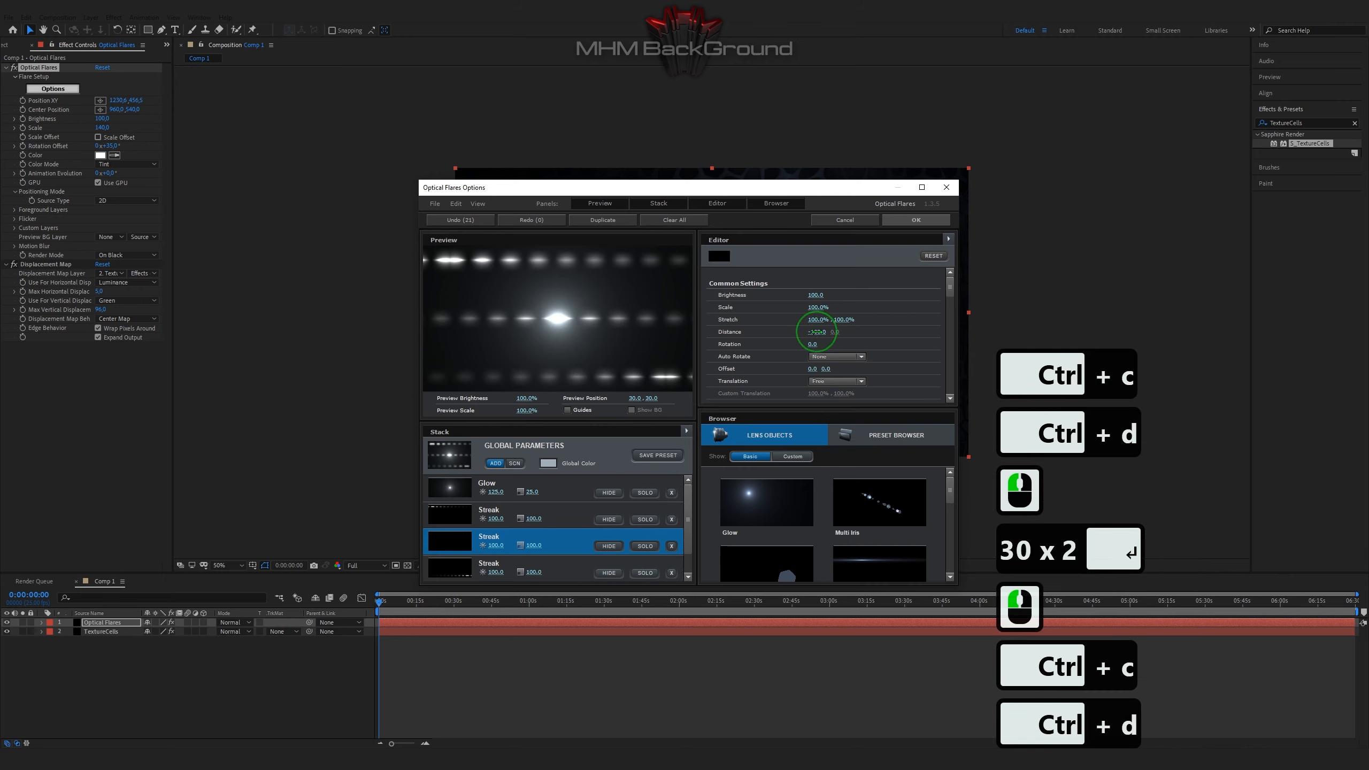
mouse_move(815, 332)
mouse_down()
mouse_move(952, 346)
mouse_move(938, 345)
mouse_up()
- Change gradient Color 1 of the streak at Distance 0 to red
scroll(889, 342, down, 2)
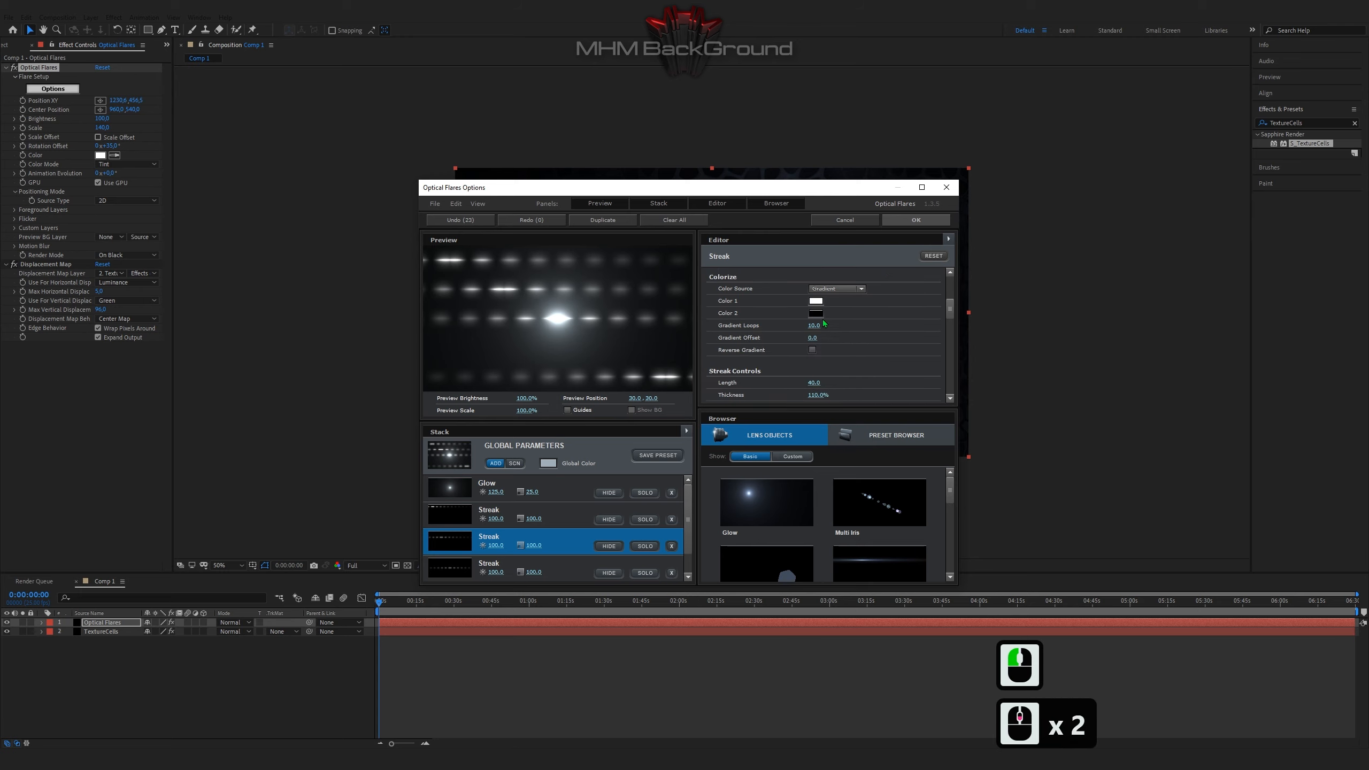
click(815, 301)
drag(846, 297, 874, 231)
click(895, 363)
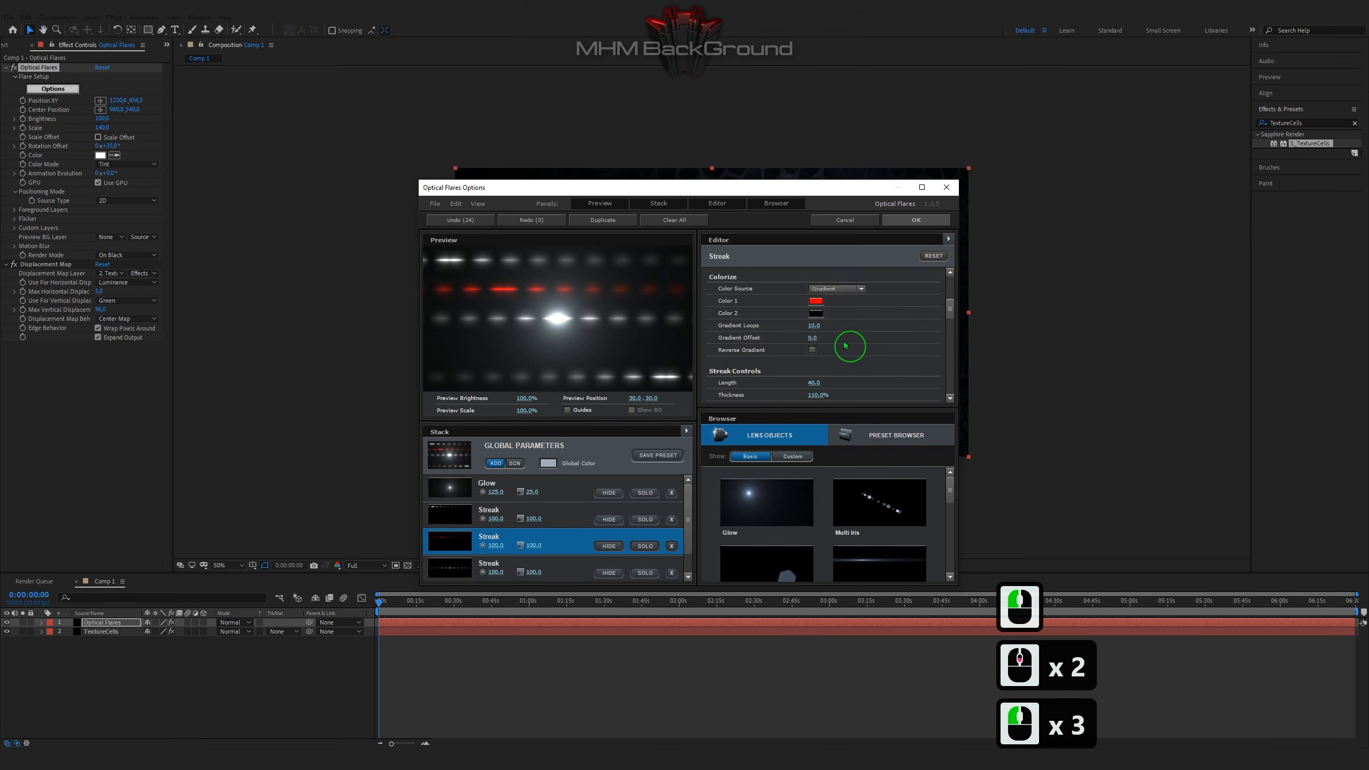
- Duplicate the red streak with the copy's Distance at 200, and apply the flare options
scroll(843, 331, up, 4)
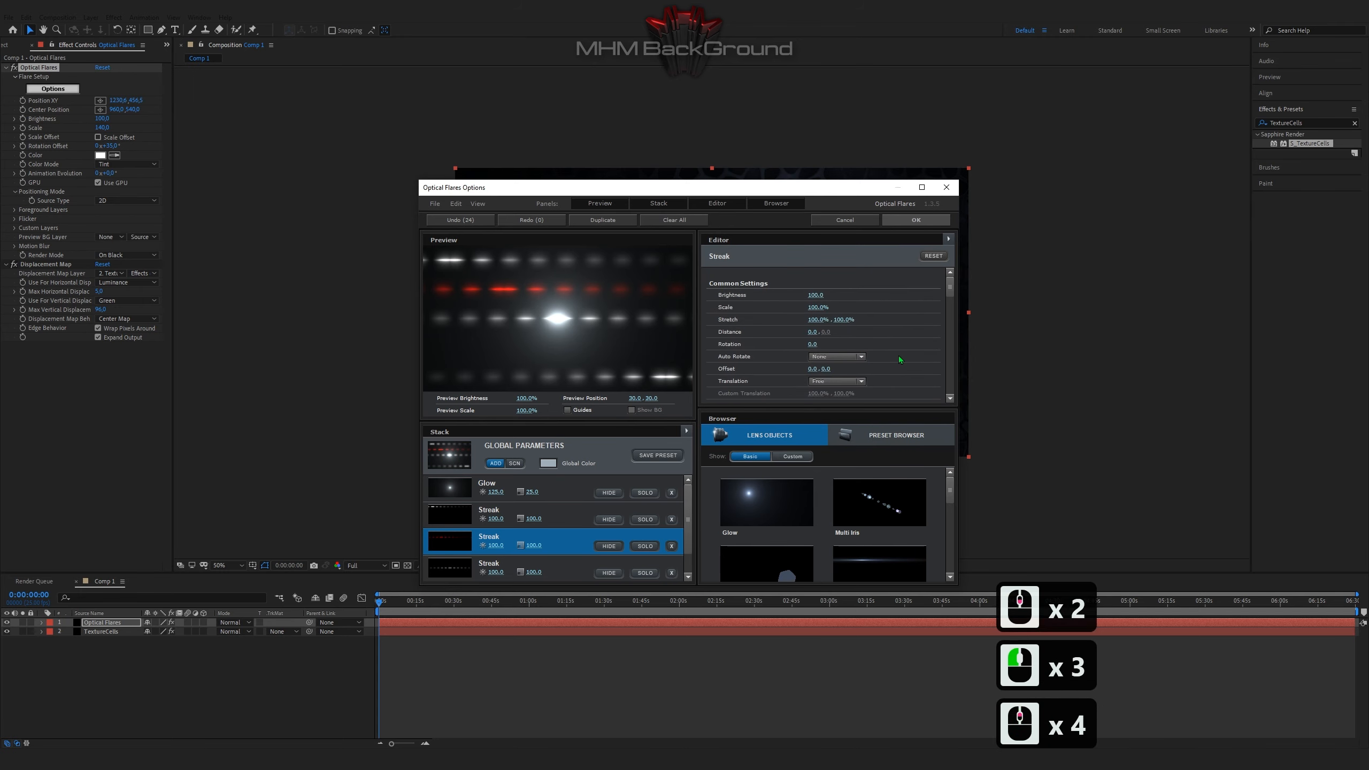
key(ctrl+c)
key(ctrl+d)
drag(990, 328, 1023, 333)
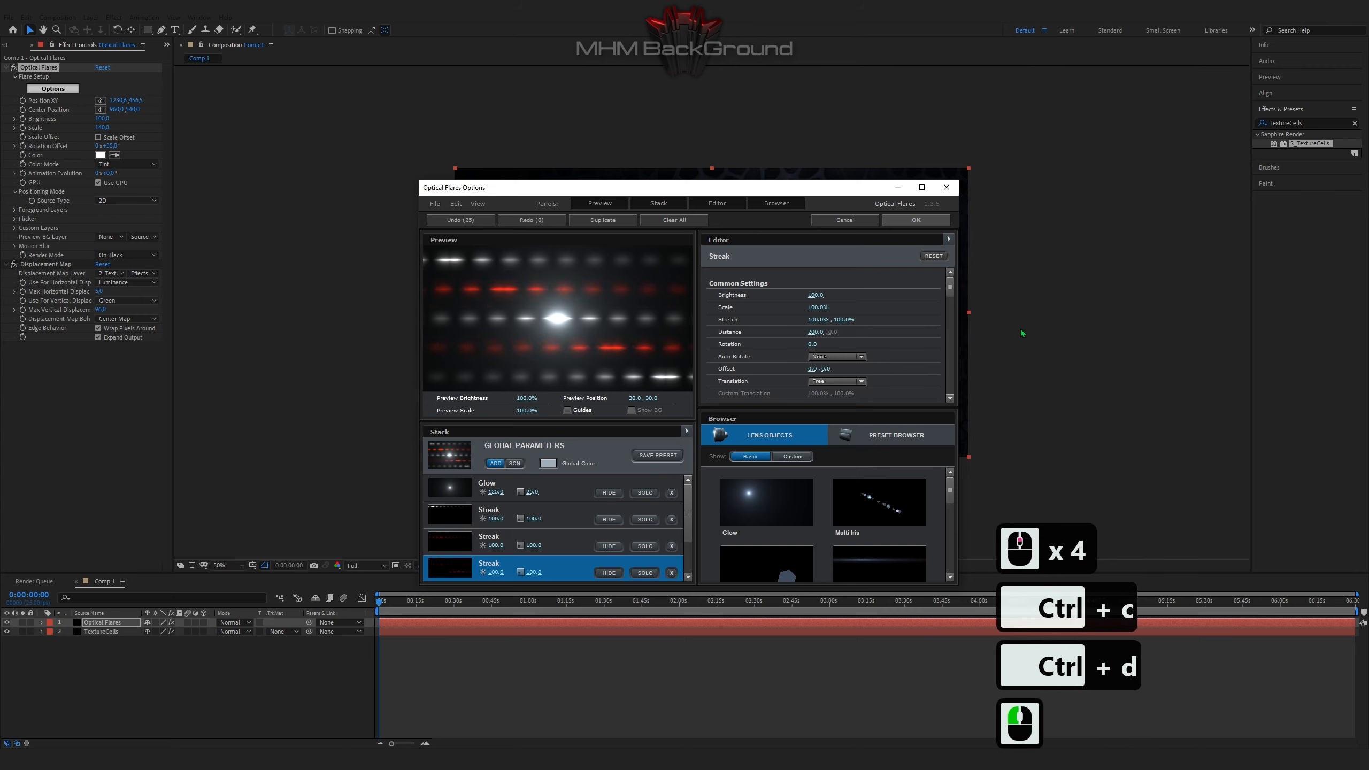
click(916, 220)
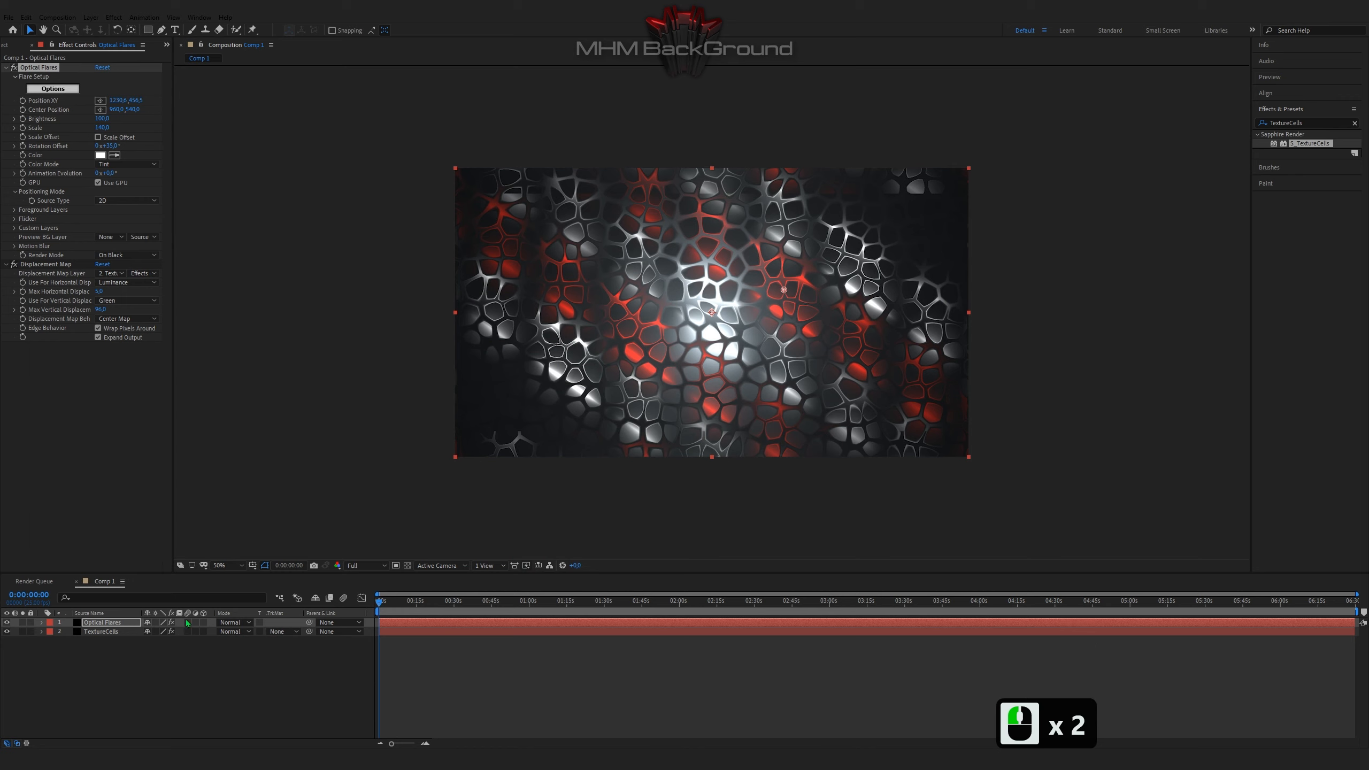
- Create a new adjustment layer above the Optical Flares layer
click(113, 662)
right_click(112, 662)
click(139, 540)
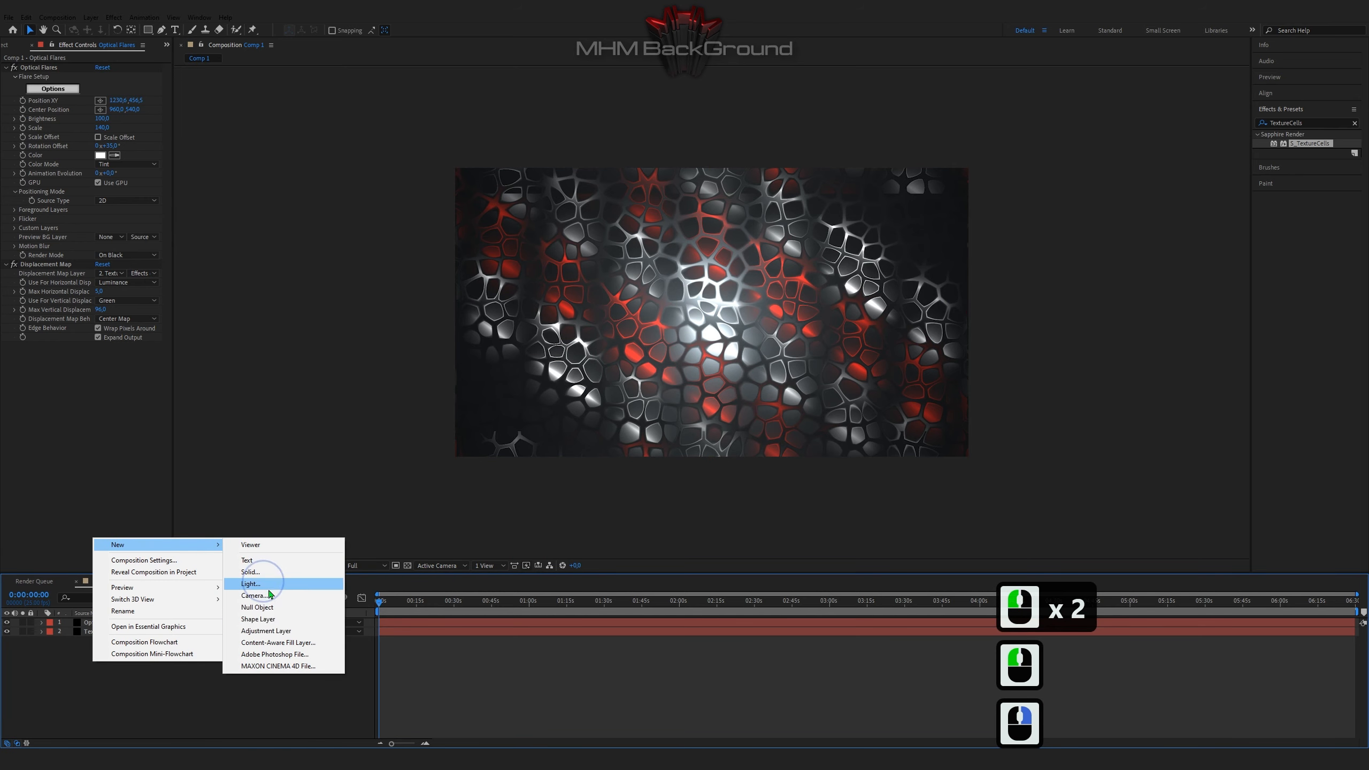
click(272, 629)
- Set the Optical Flares layer's Scale to 120% and preview the composition
click(103, 631)
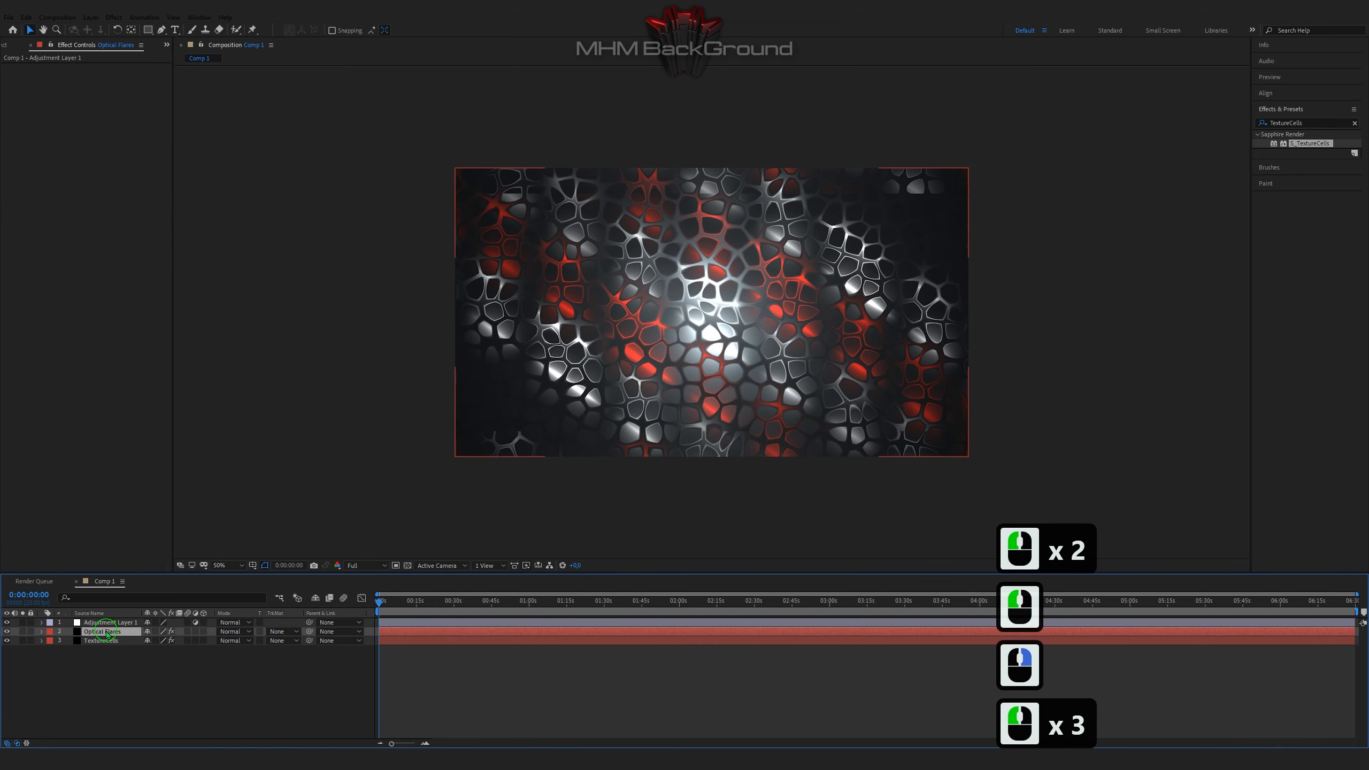
click(42, 631)
click(52, 650)
click(156, 678)
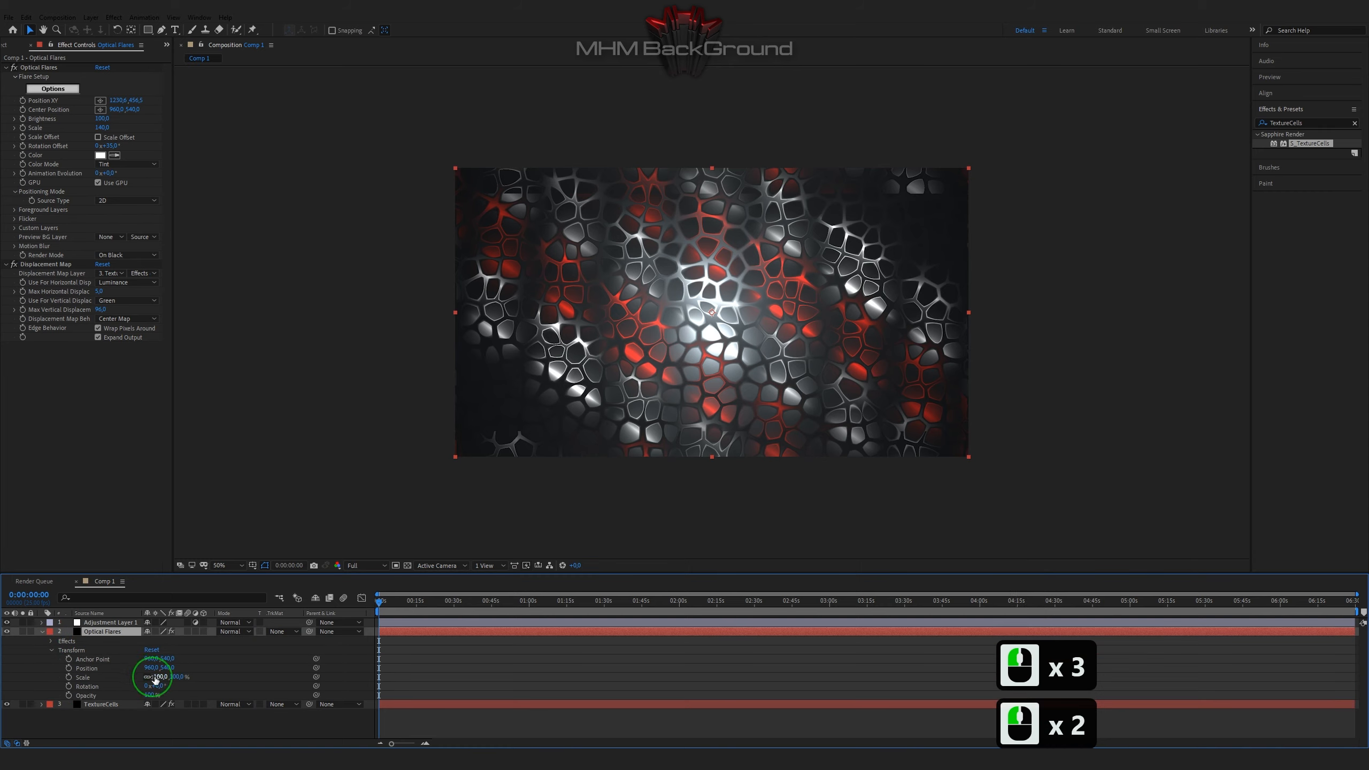
text(120)
click(243, 679)
key(space)
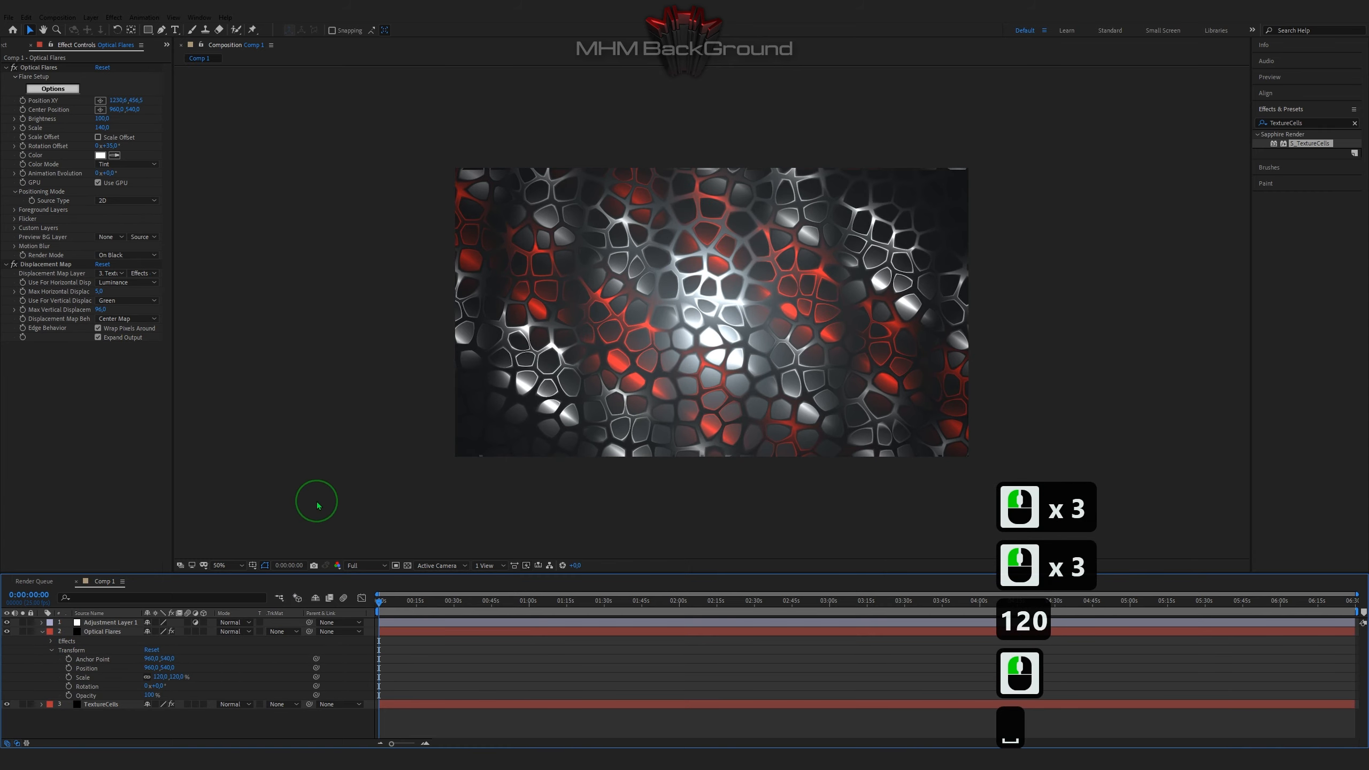
- Preview the composition, and apply the CC Plastic effect to the adjustment layer
key(space)
key(space)
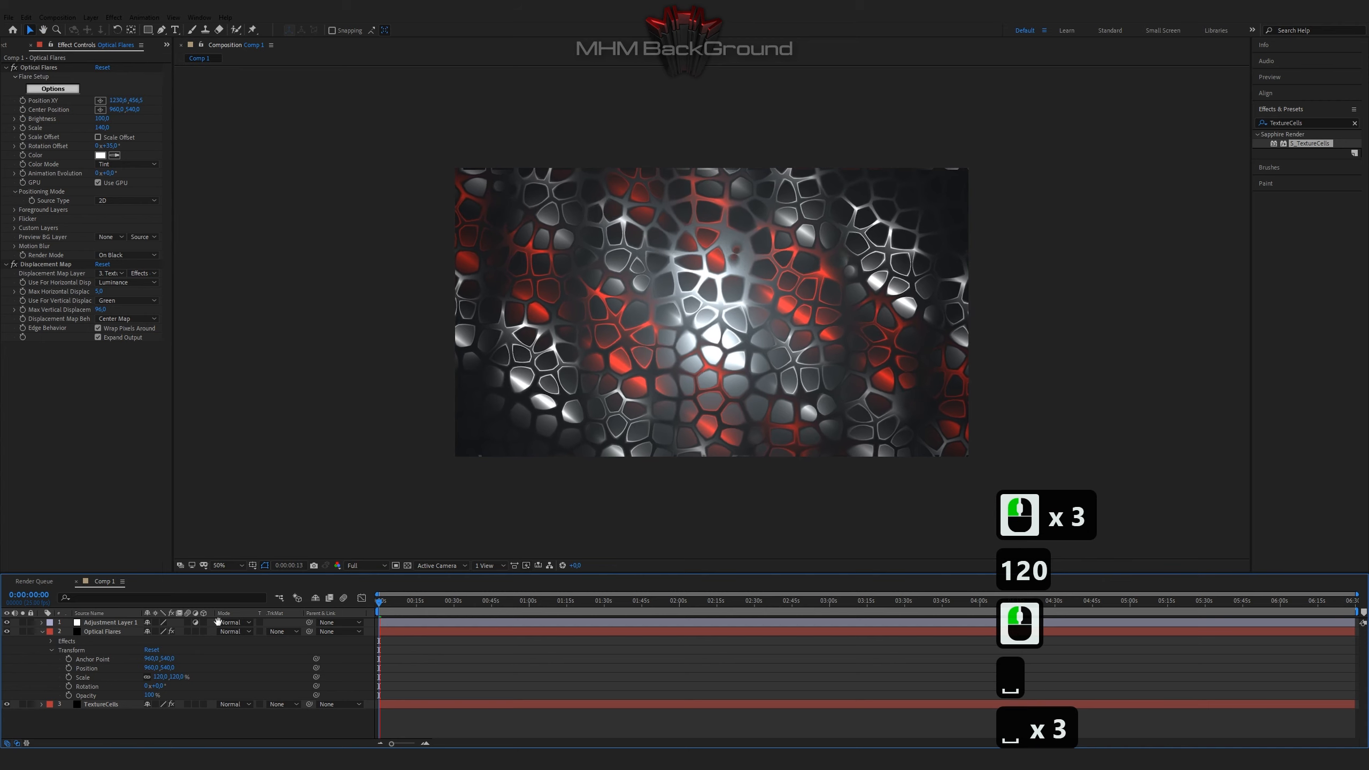
click(129, 630)
click(1004, 265)
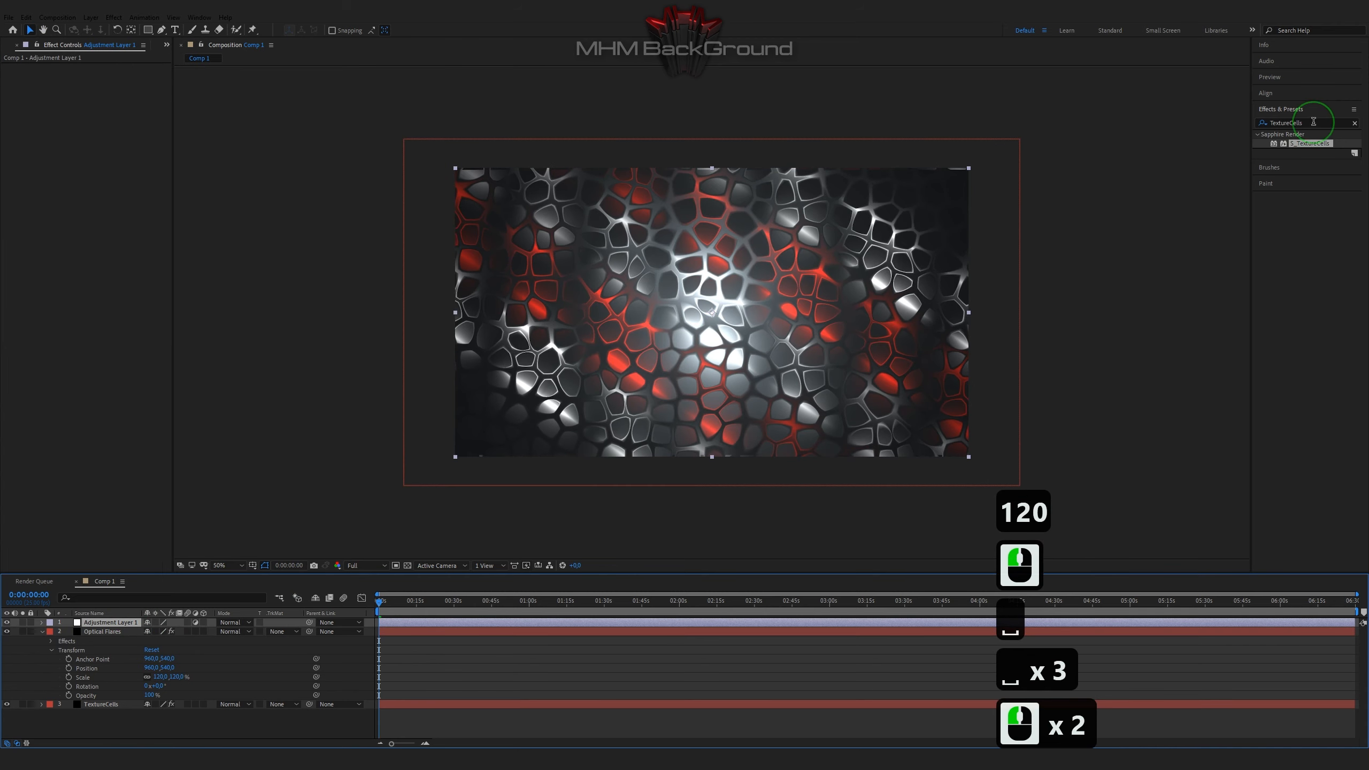
drag(1313, 122, 1206, 146)
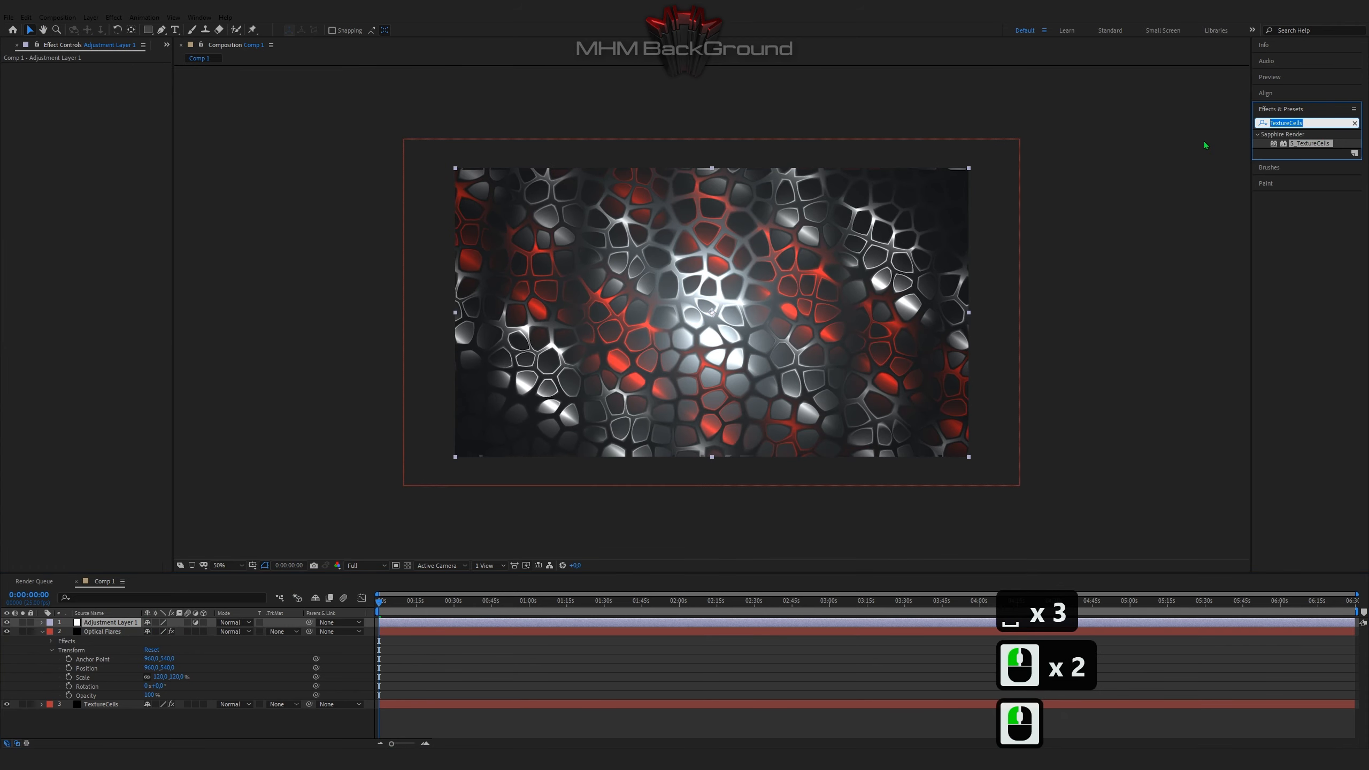
text(plas)
double_click(1296, 190)
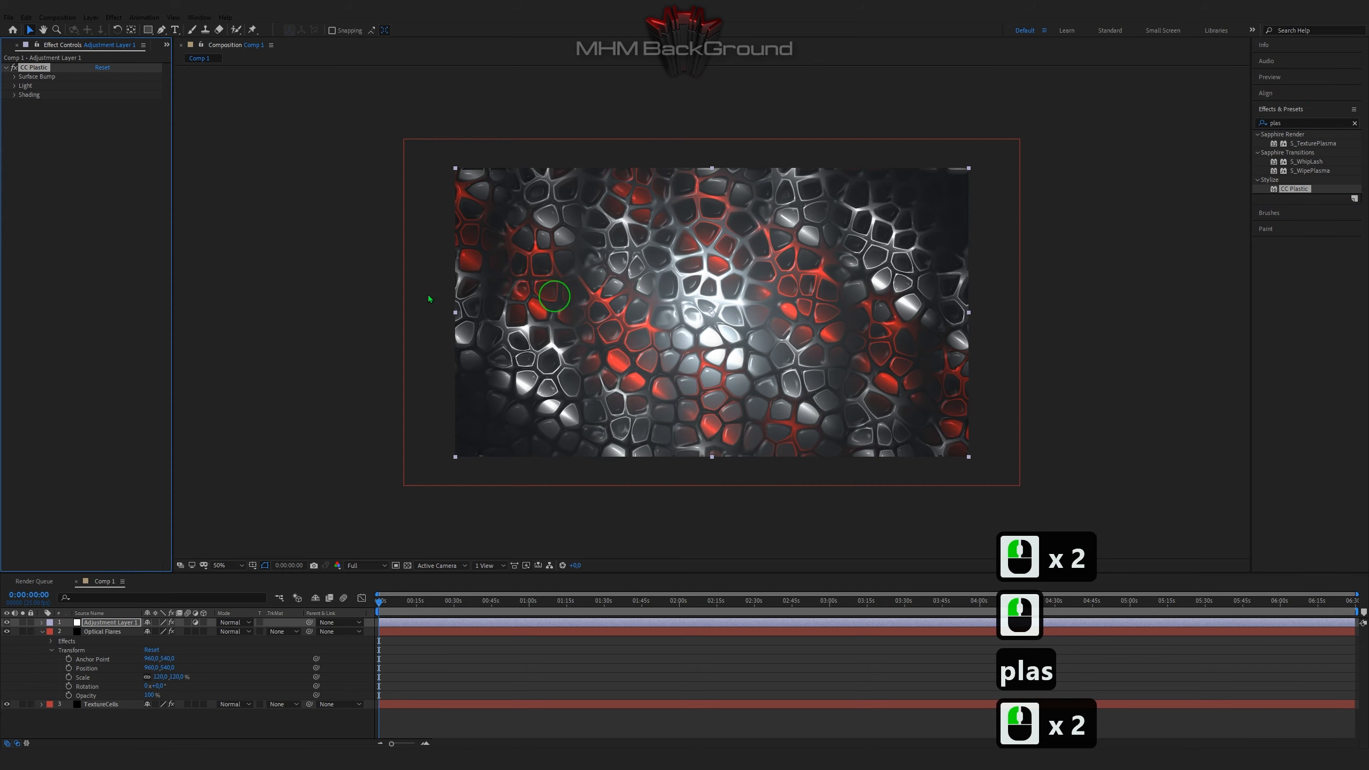
- Set CC Plastic's Surface Bump Softness to 13.7 and Height to 28
click(16, 76)
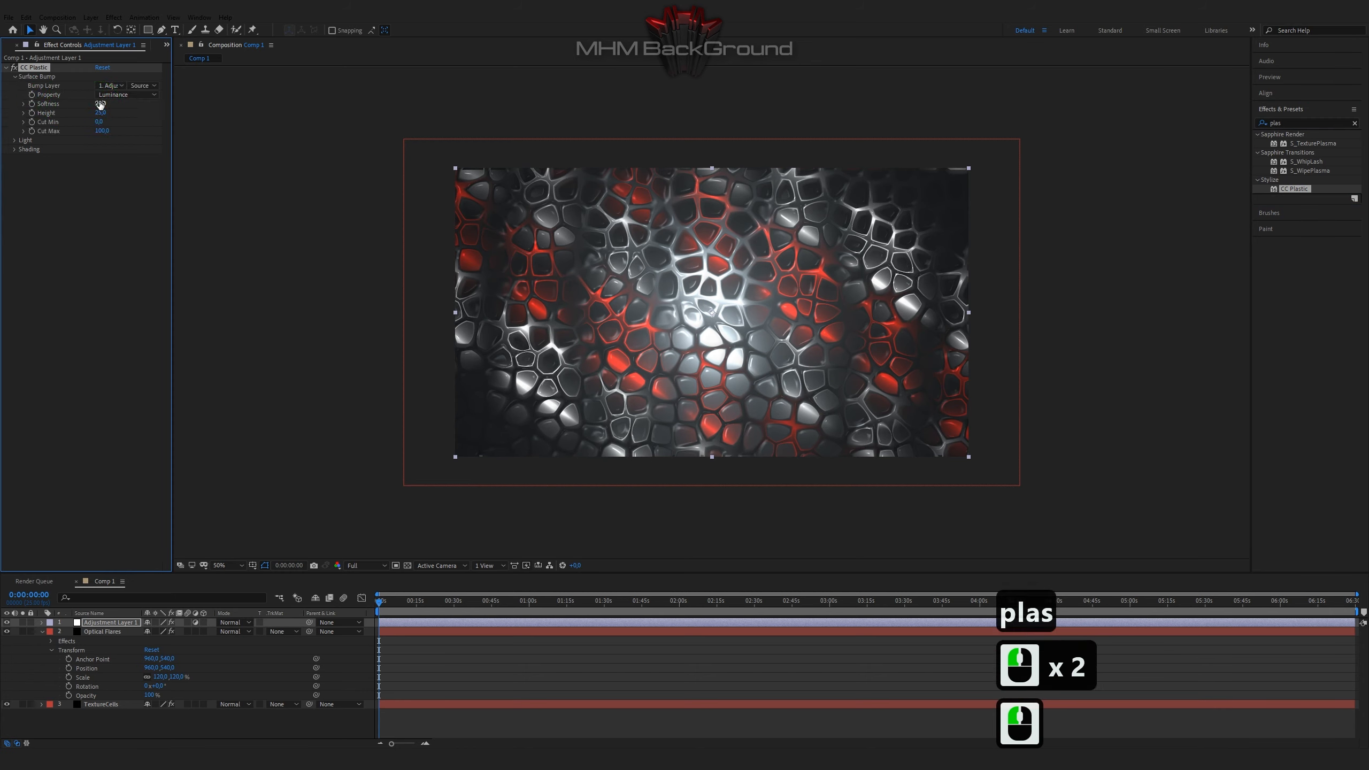
click(100, 104)
text(13.7)
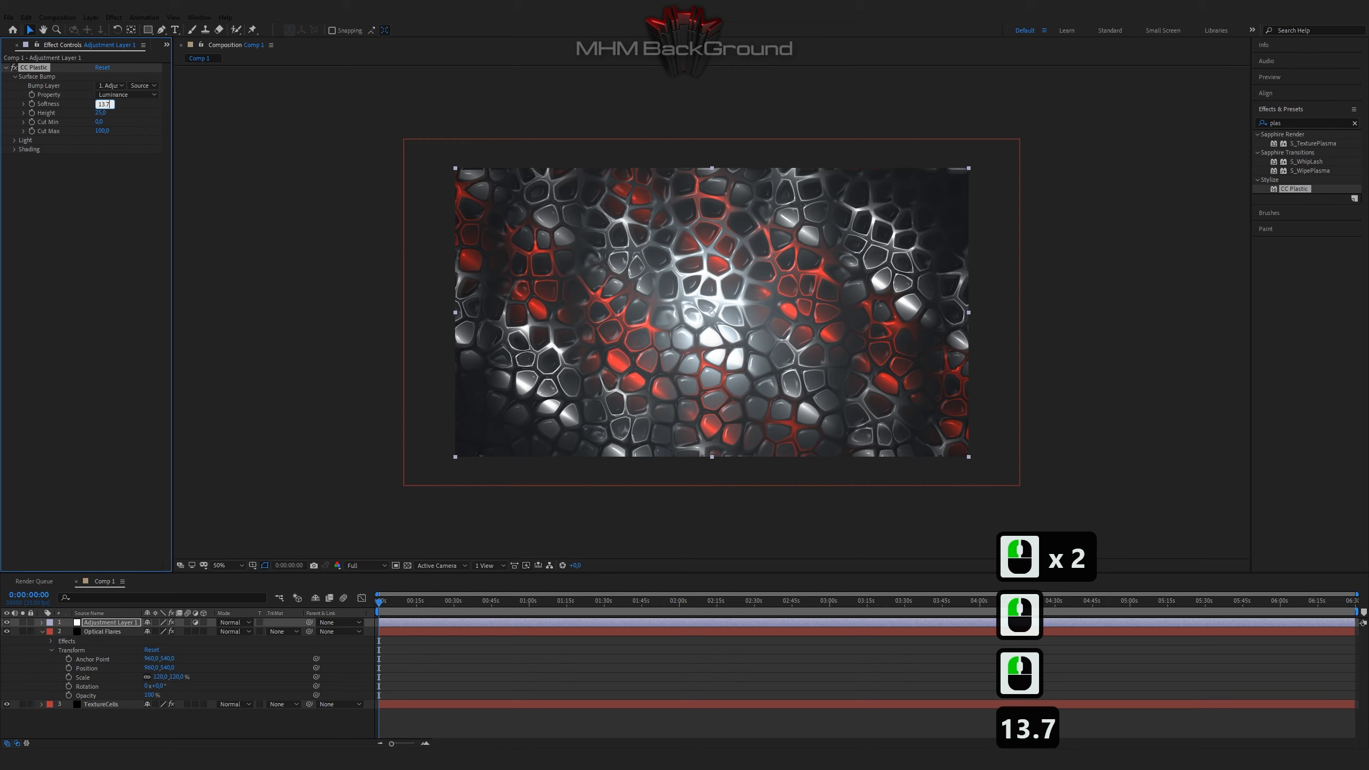
key(Tab)
text(28)
key(Return)
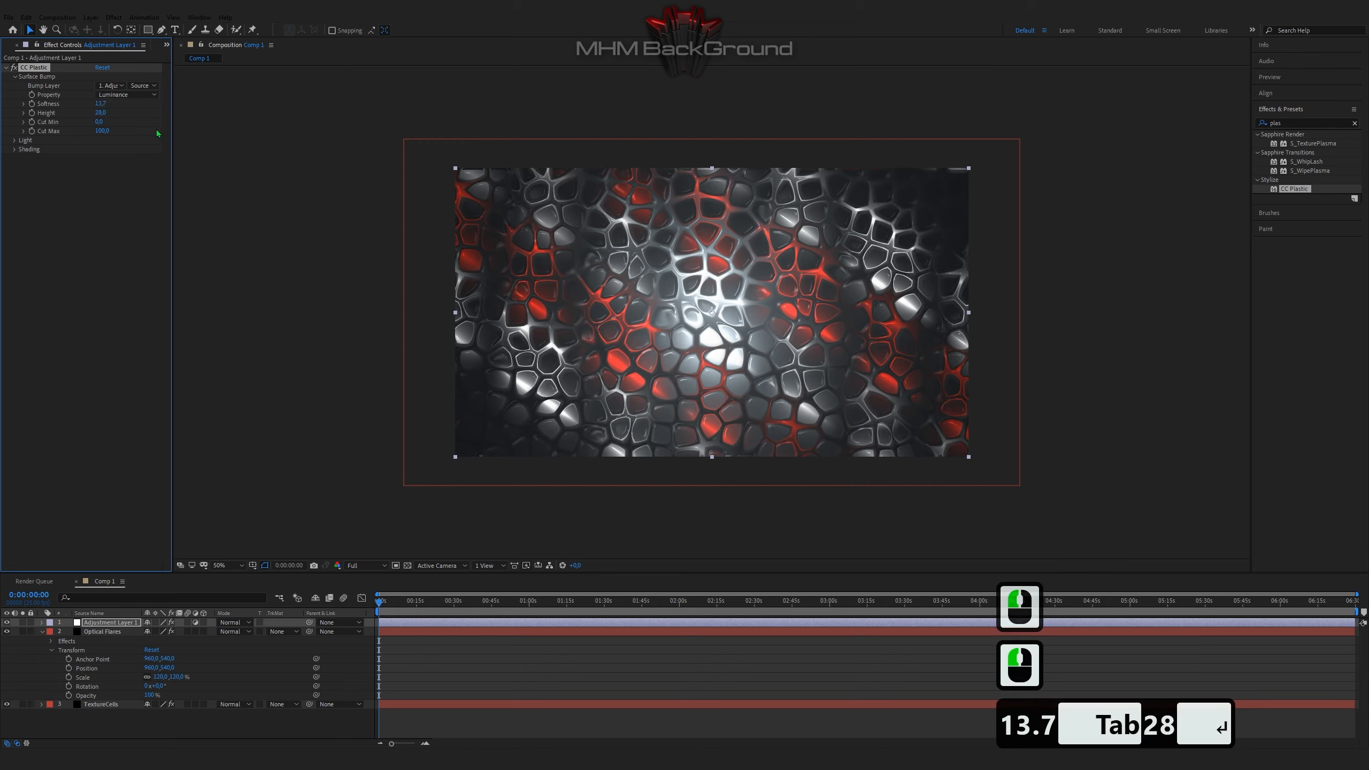
- Play back the composition to examine the CC Plastic surface relief in motion
key(space)
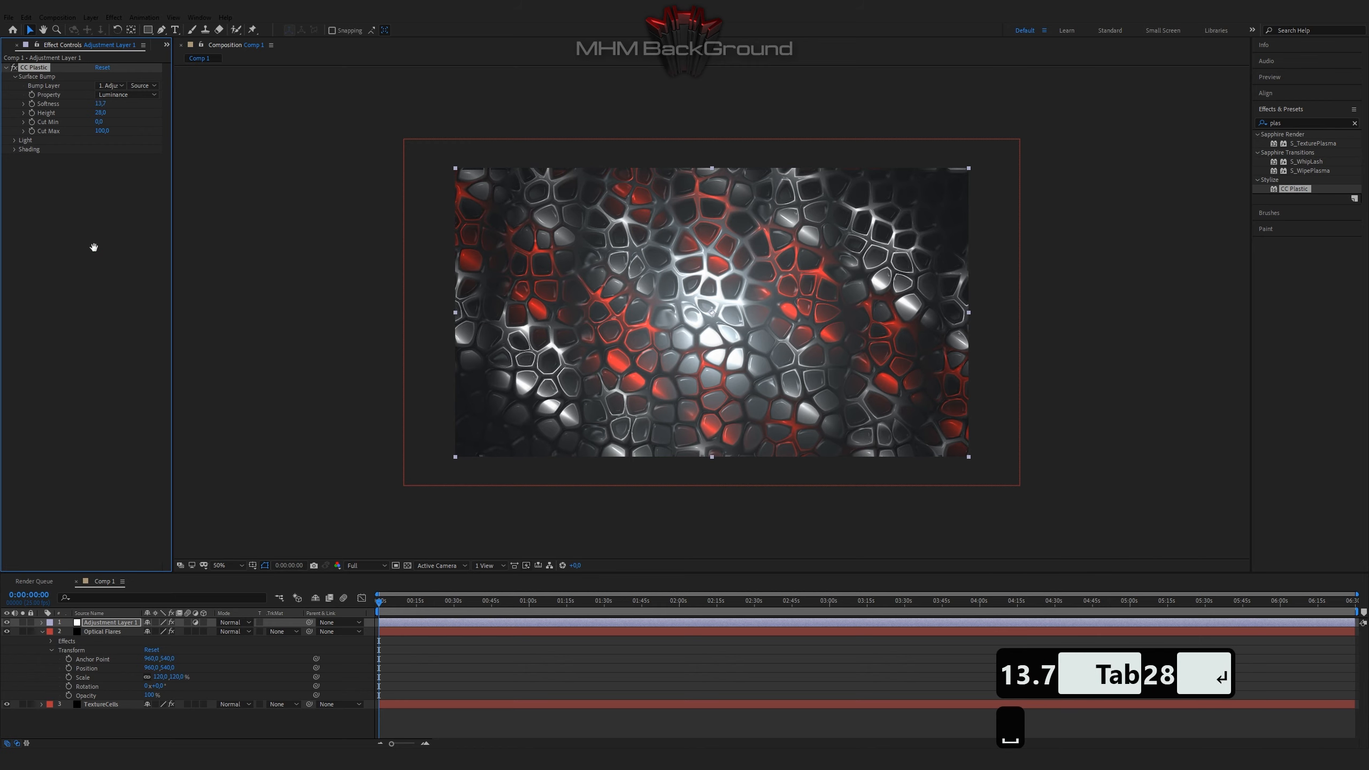
key(space)
key(space)
key(space)
key(space)
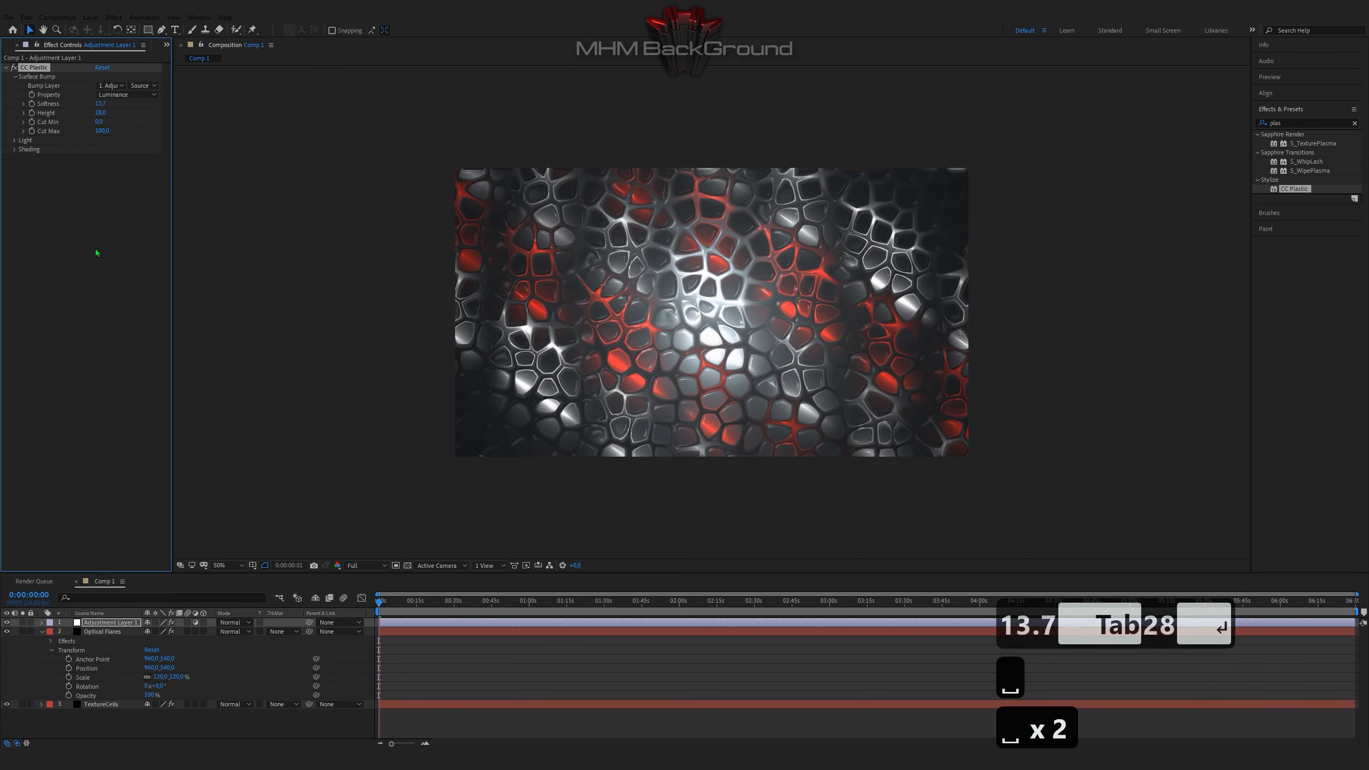
key(space)
key(space)
key(space)
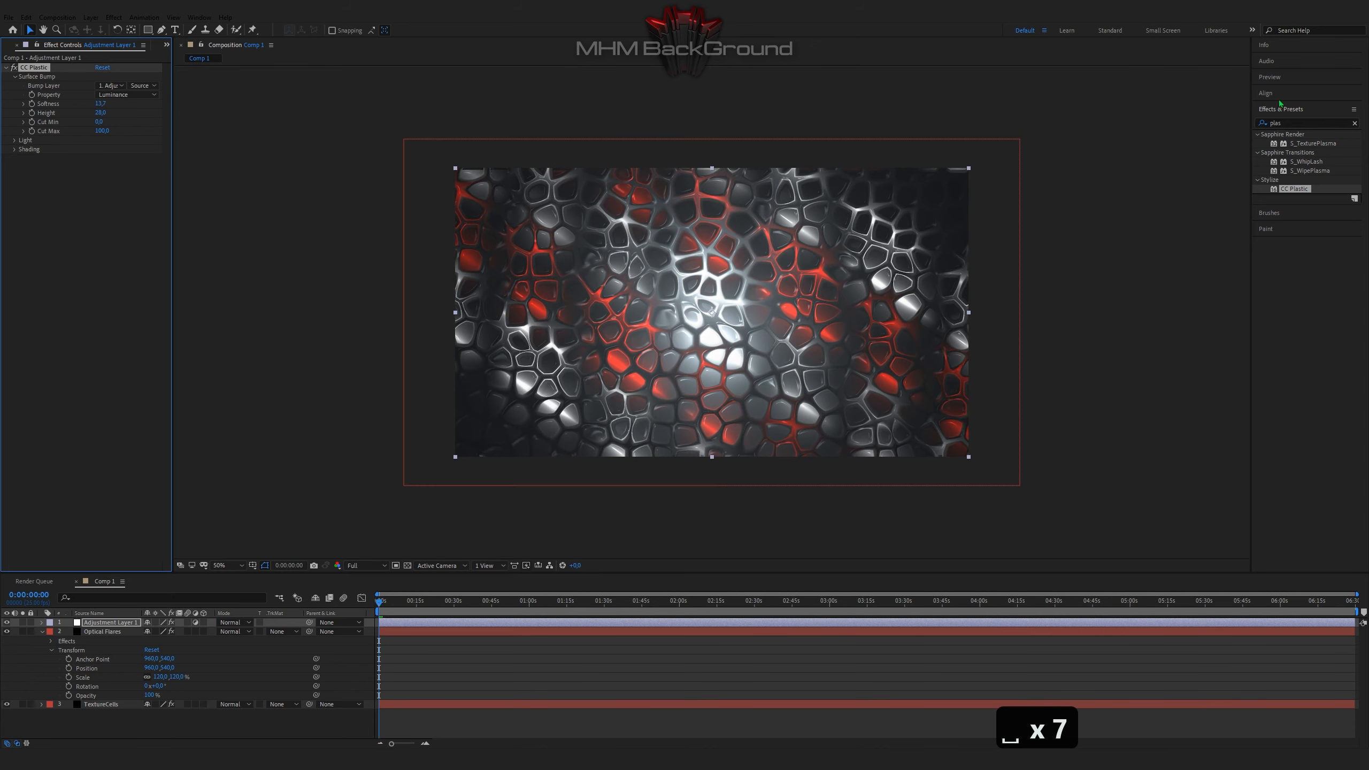
- Add the uni.ShrinkRay effect to the adjustment layer and preview the composition
click(1277, 123)
text(shr)
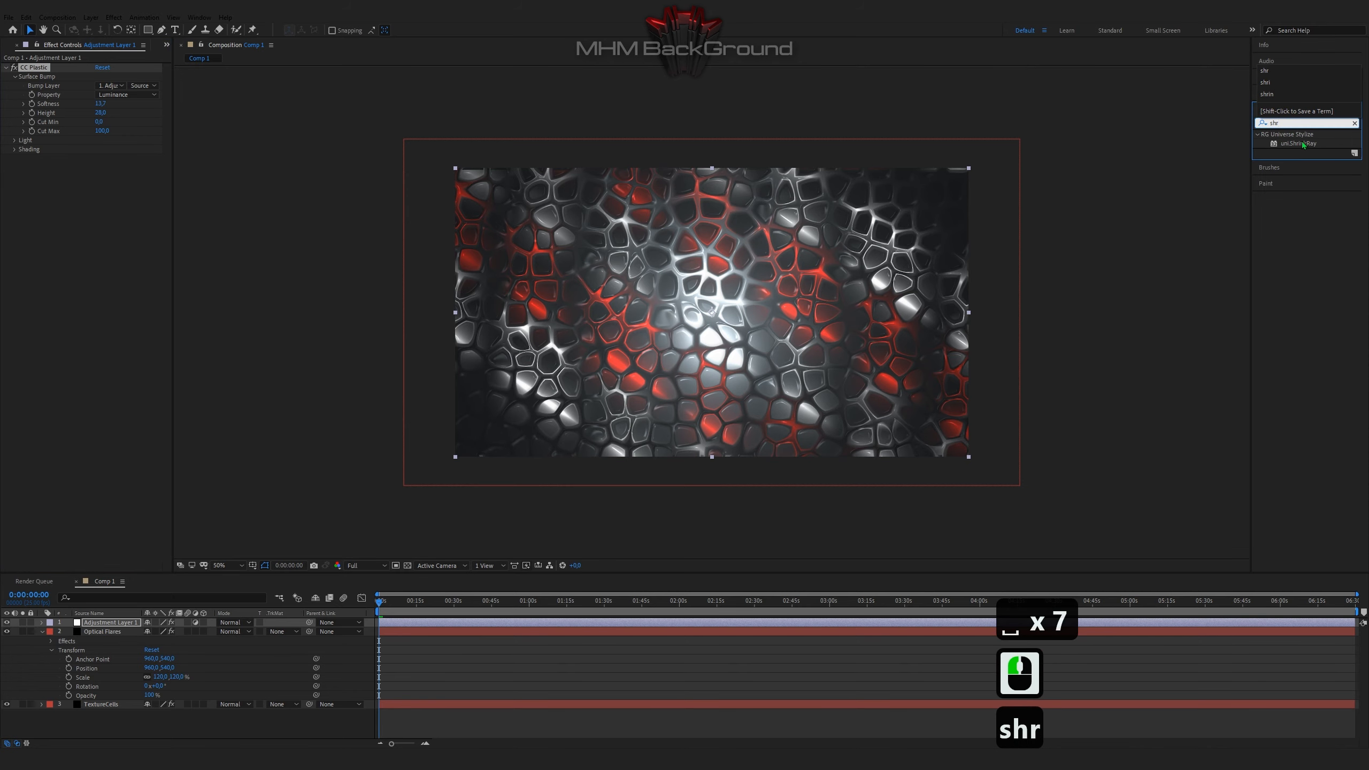
double_click(1300, 144)
key(space)
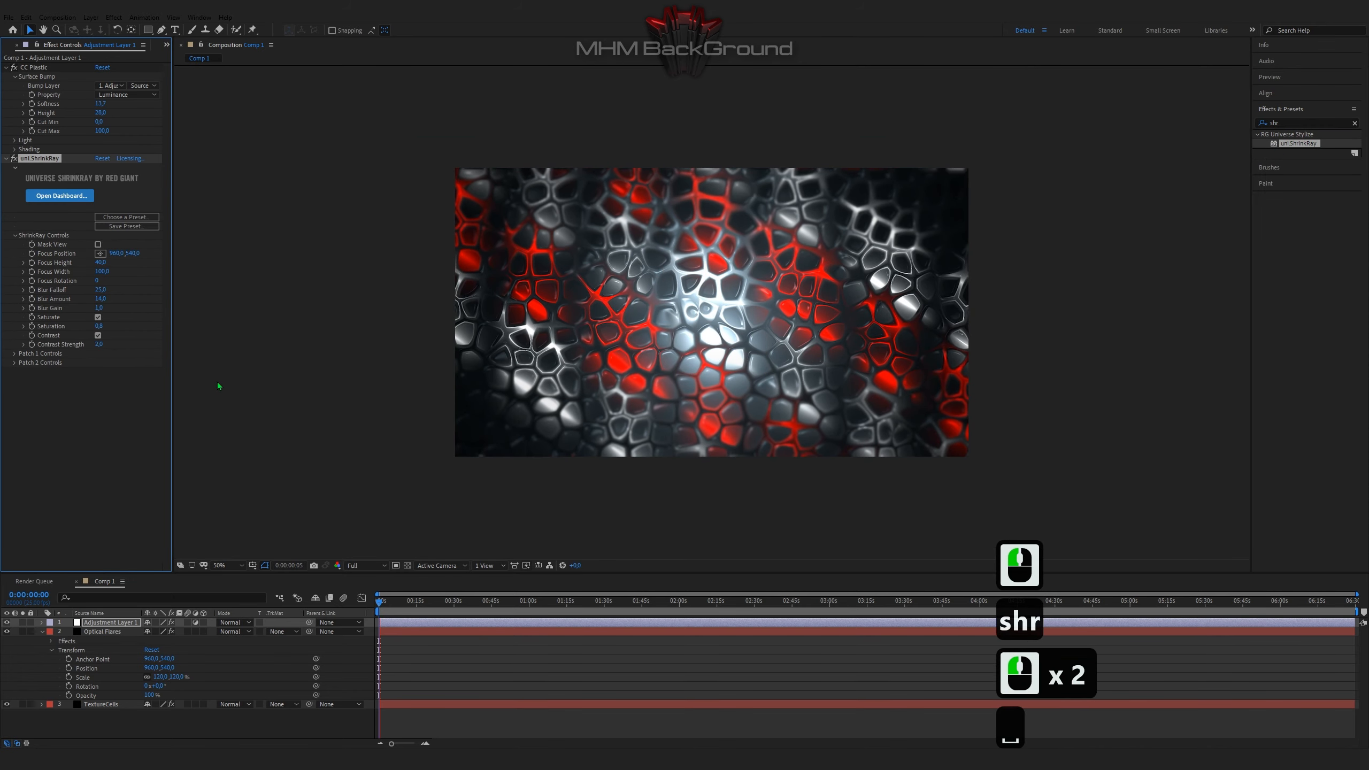
key(space)
drag(157, 677, 161, 677)
drag(160, 677, 159, 678)
key(ctrl+z)
click(252, 587)
- Play back the composition with ShrinkRay applied, examining the cell texture both close up and in full frame
key(space)
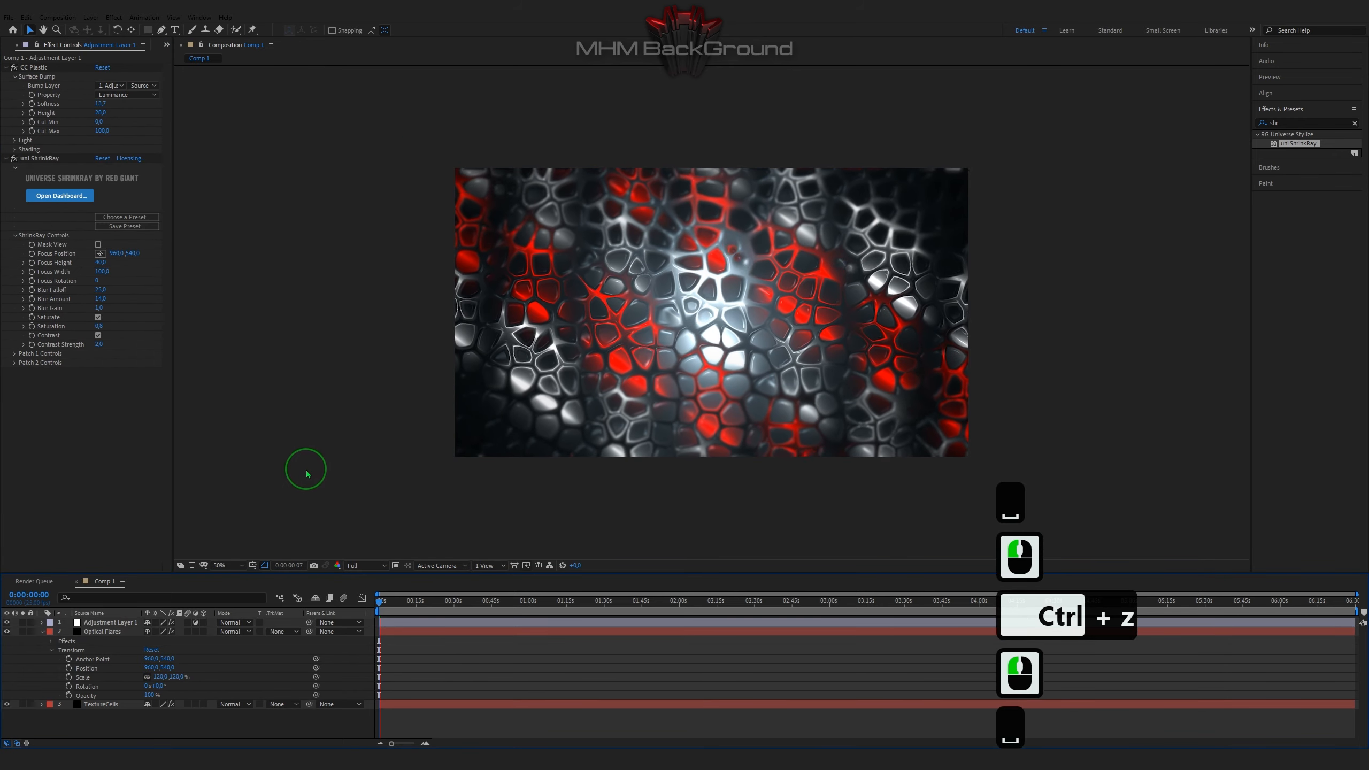
key(space)
scroll(307, 468, up, 1)
key(space)
key(space)
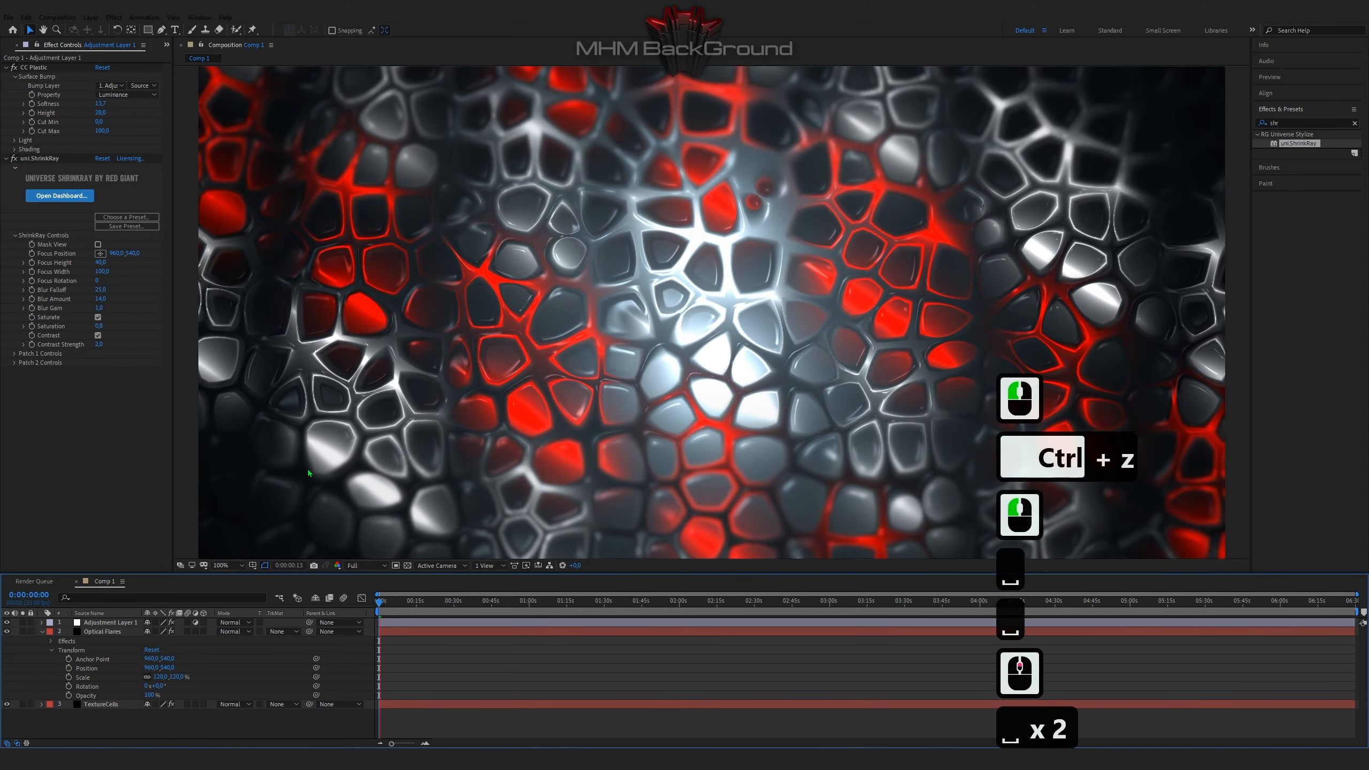
scroll(309, 470, down, 1)
key(space)
key(space)
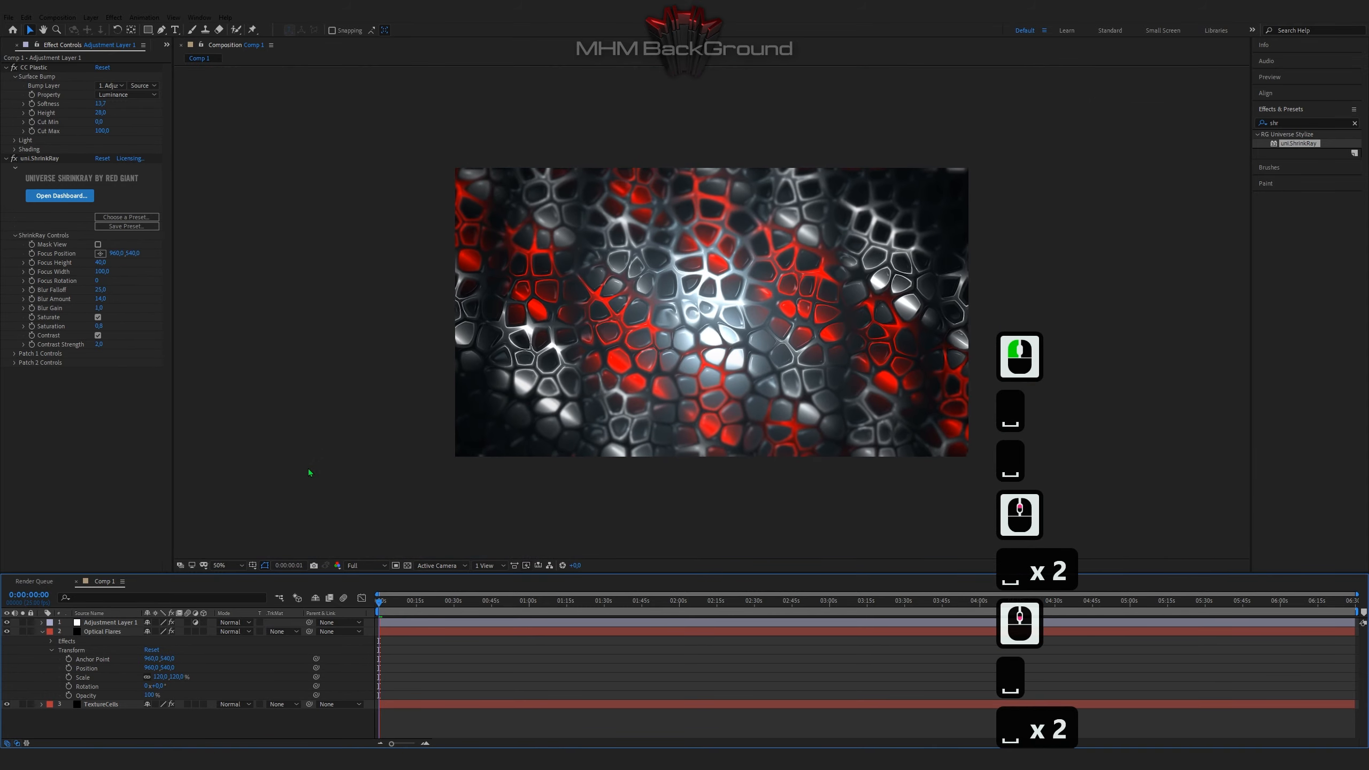
key(space)
key(space)
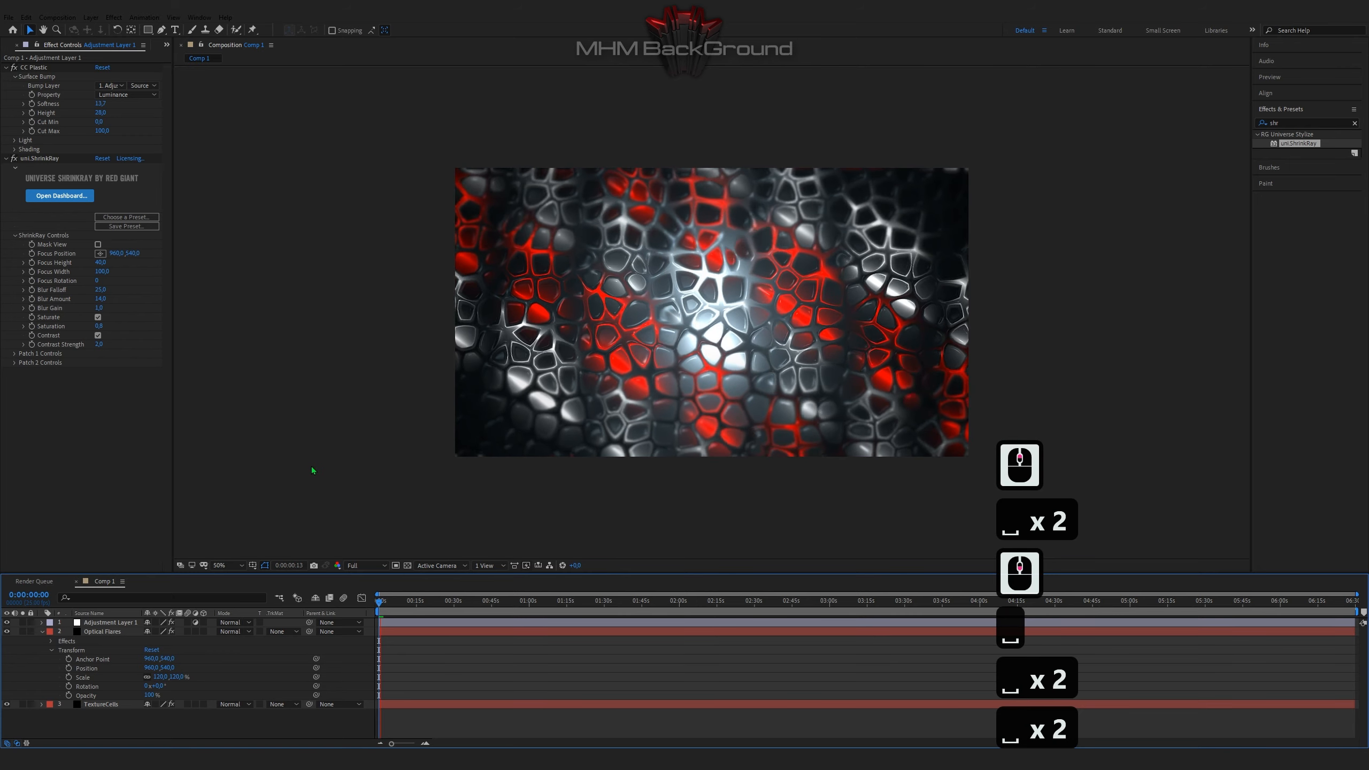